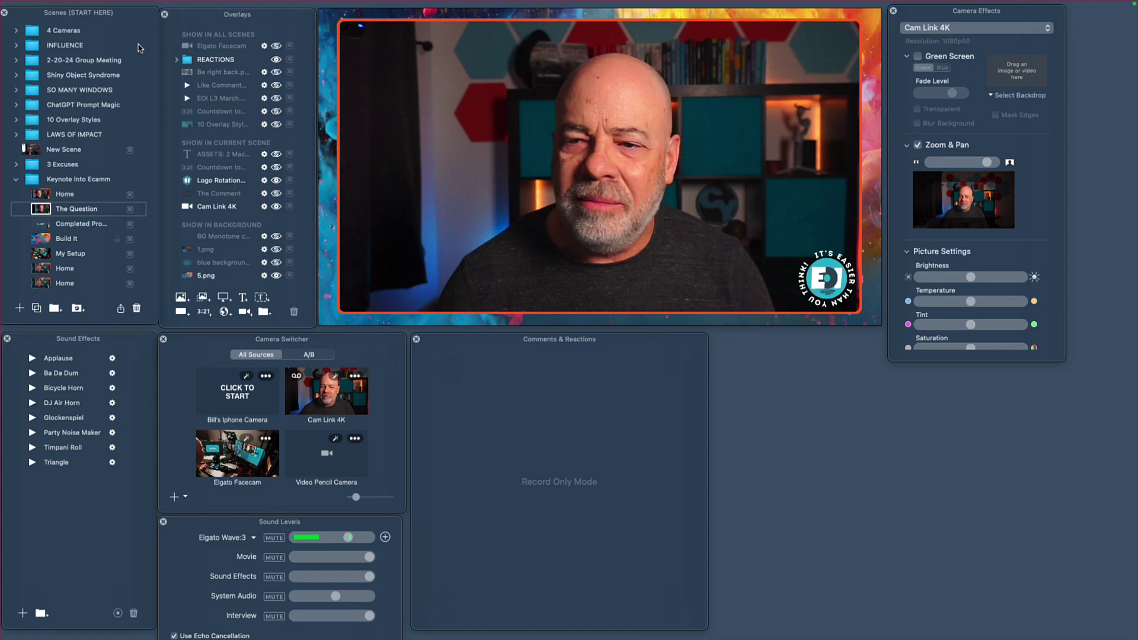
Create an empty new scene and set its source to Blank, showing only the ink-splash background
{"action": "mouse_move", "coordinate": [381, 108]}
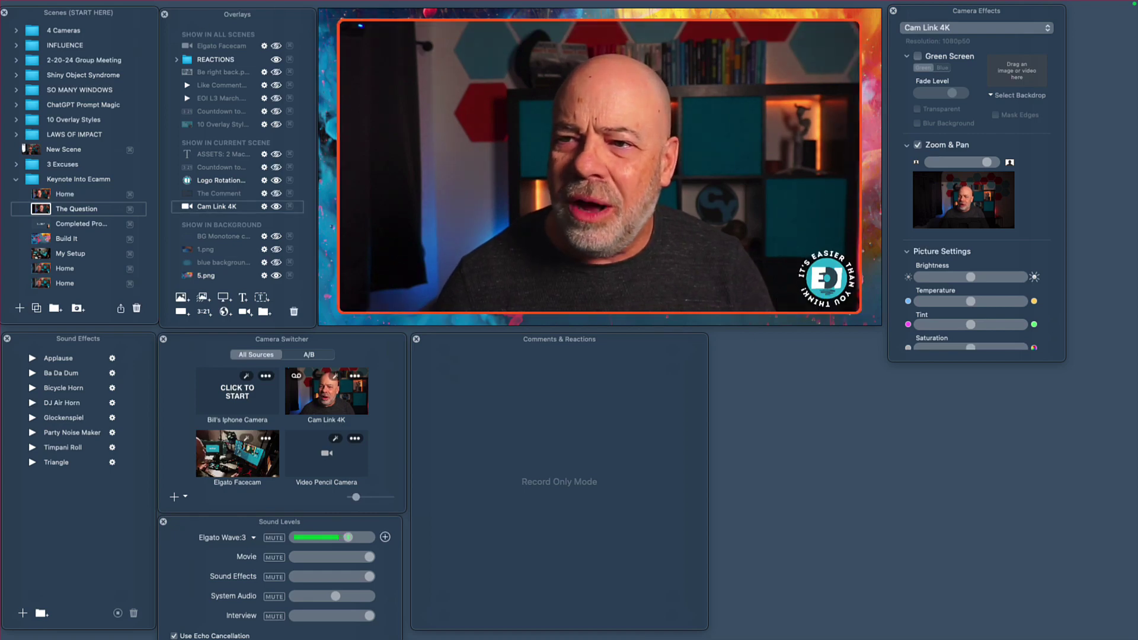
{"action": "mouse_move", "coordinate": [436, 3]}
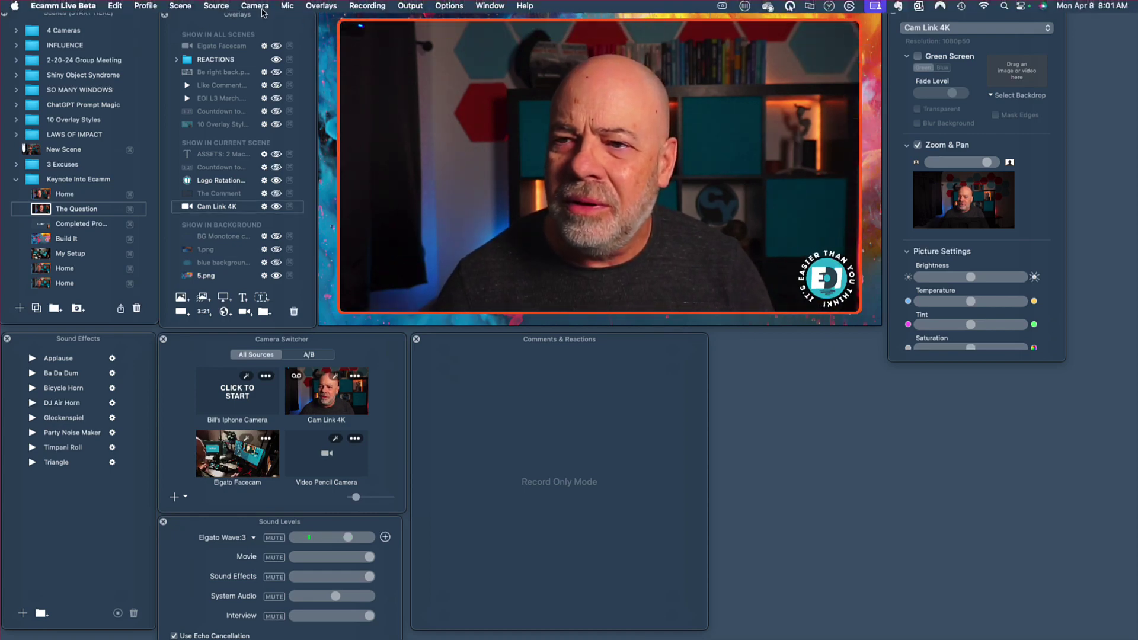
{"action": "left_click", "coordinate": [181, 6]}
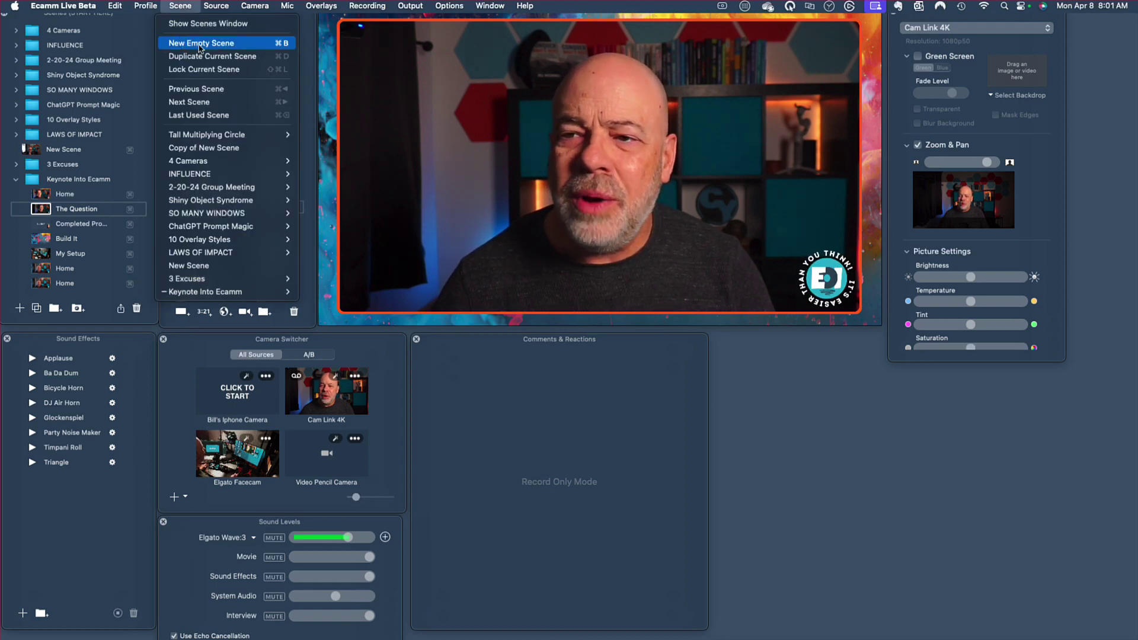
{"action": "key", "text": "Escape"}
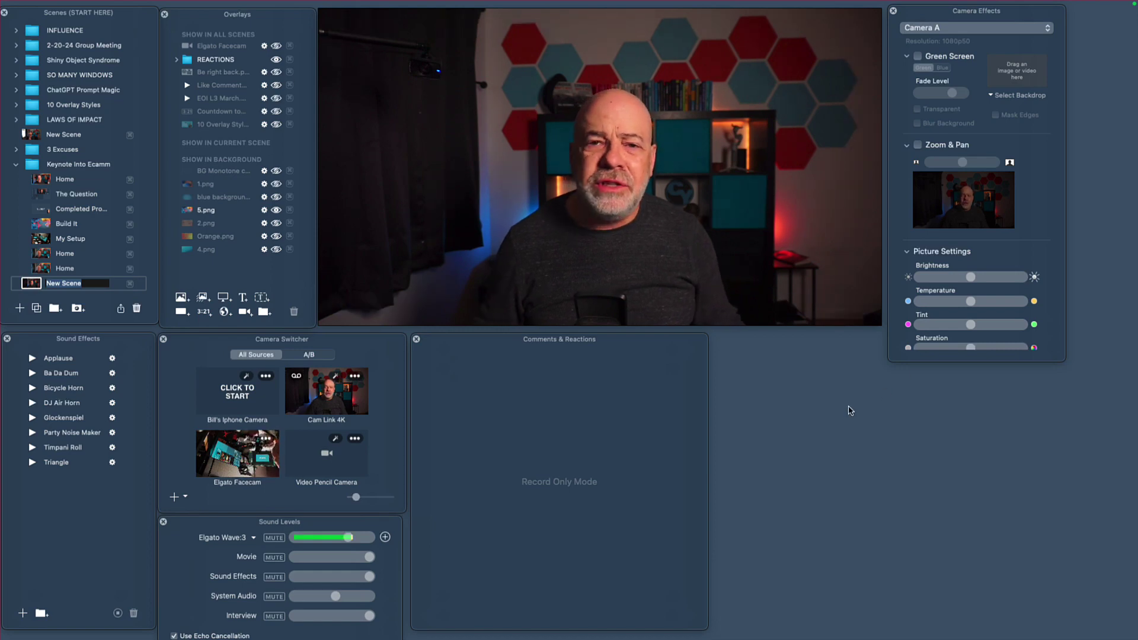
{"action": "mouse_move", "coordinate": [452, 303]}
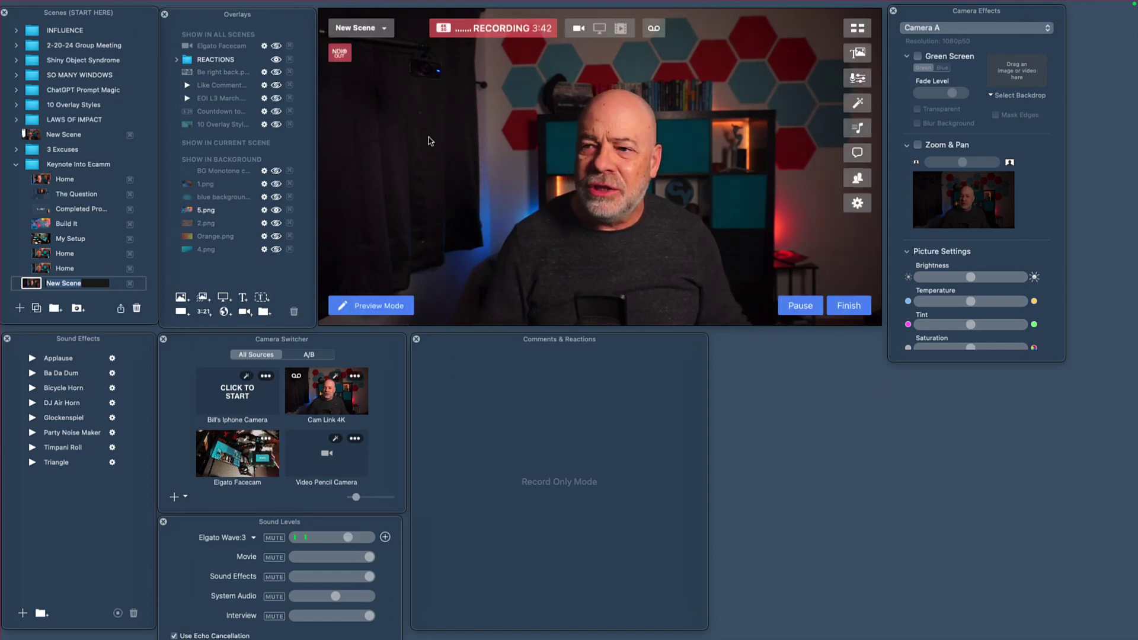
{"action": "mouse_move", "coordinate": [361, 3]}
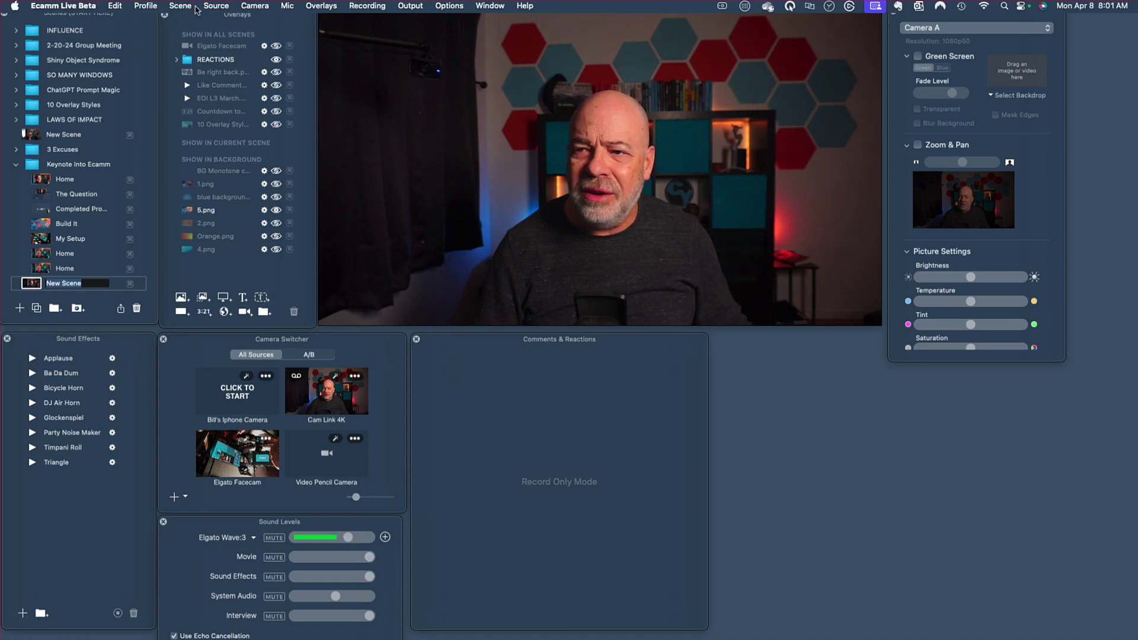
{"action": "left_click", "coordinate": [183, 9]}
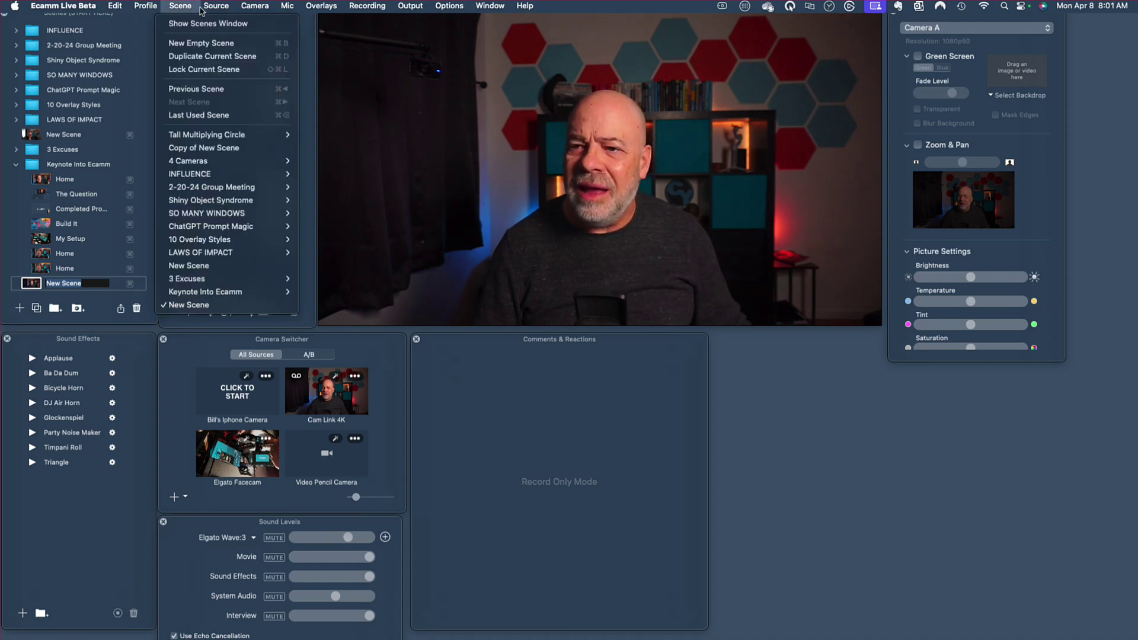
{"action": "mouse_move", "coordinate": [218, 11]}
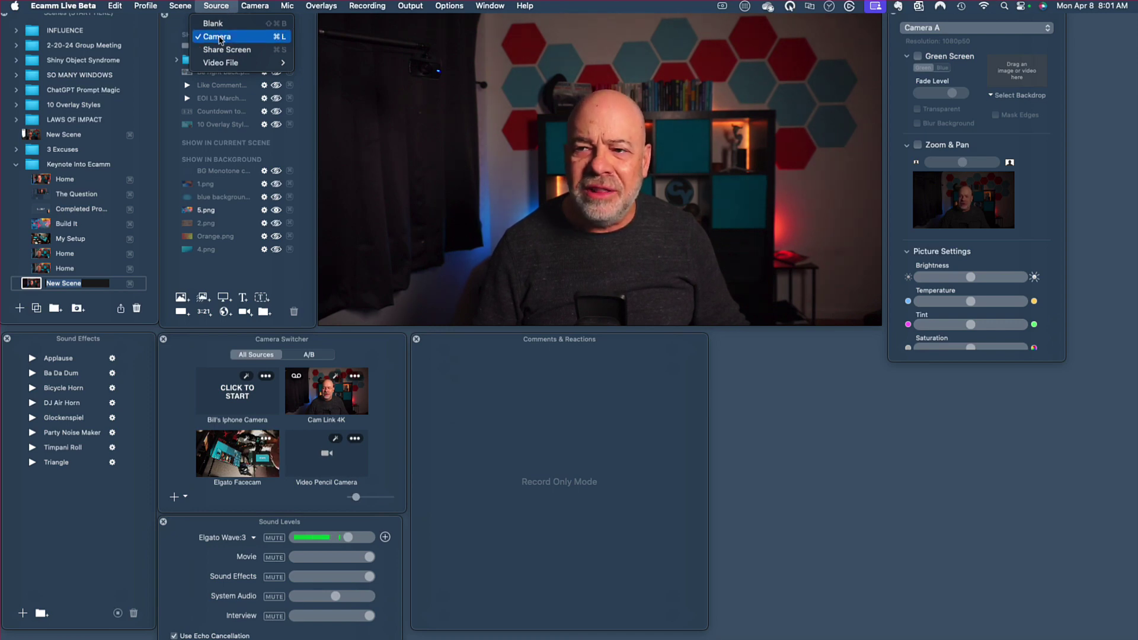
{"action": "left_click", "coordinate": [219, 24]}
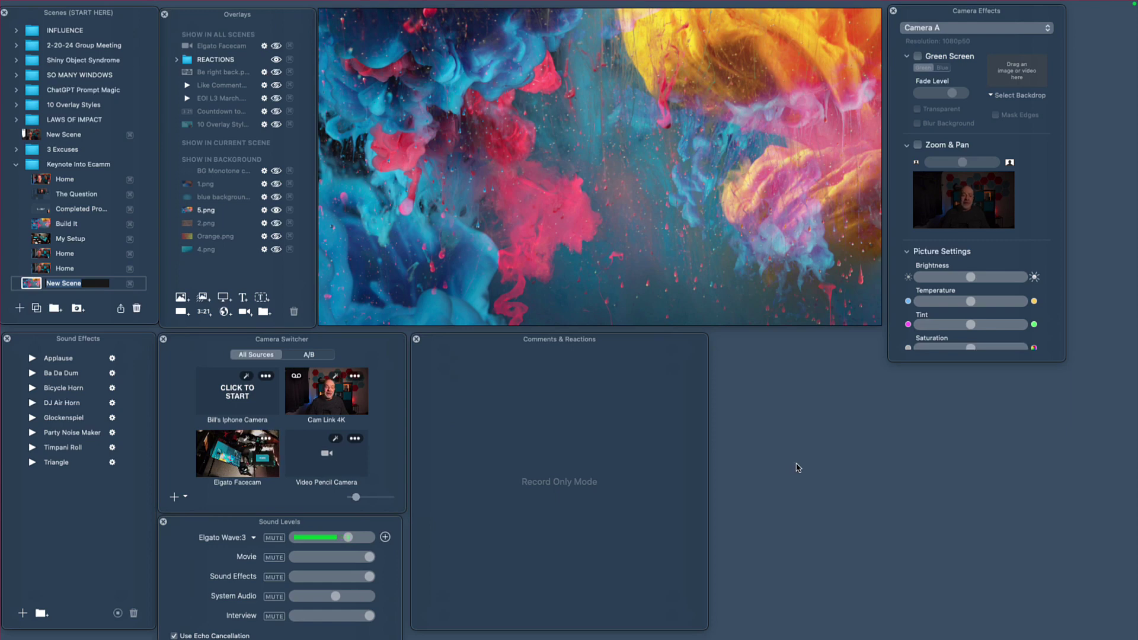
Hide the 5.png background overlay so the New Scene canvas is plain black
{"action": "mouse_move", "coordinate": [566, 202]}
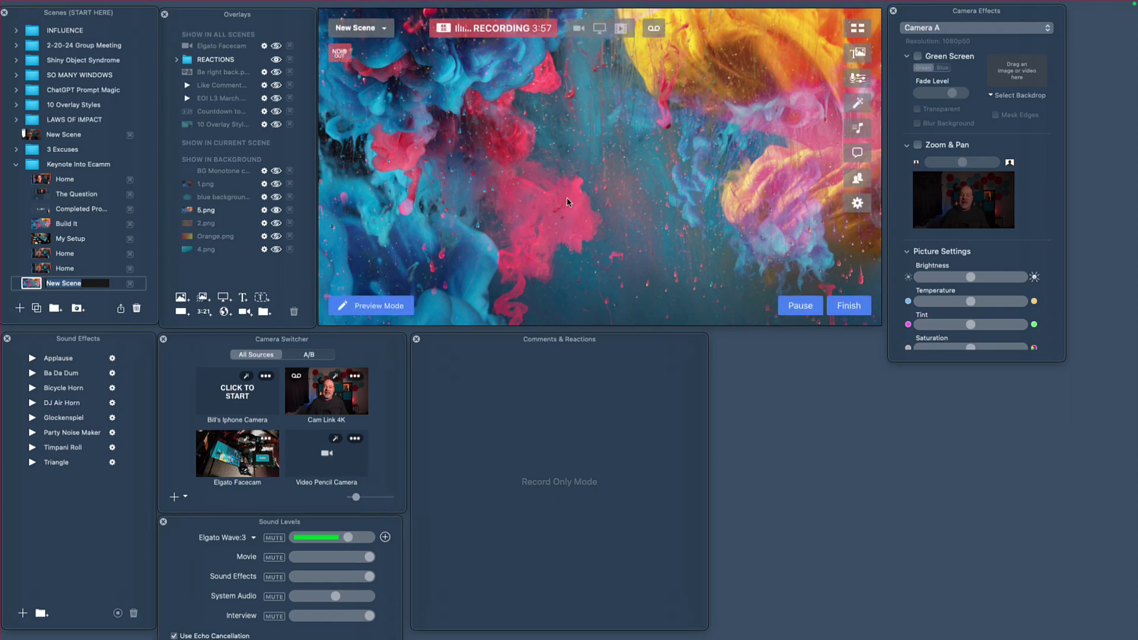
{"action": "left_click", "coordinate": [277, 211]}
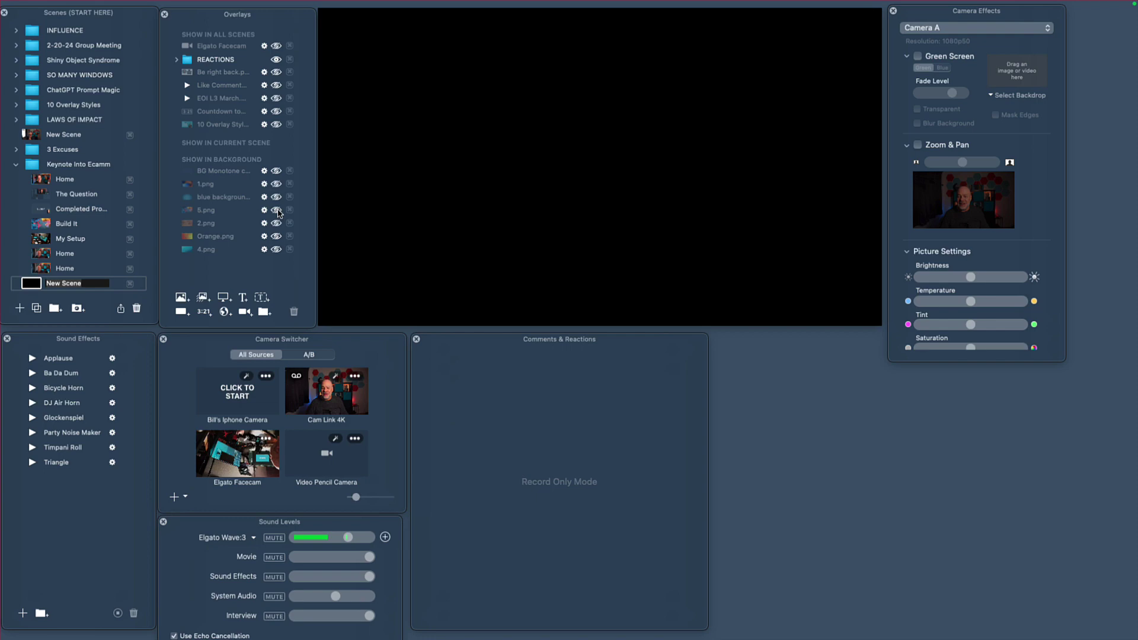
{"action": "left_click", "coordinate": [276, 210]}
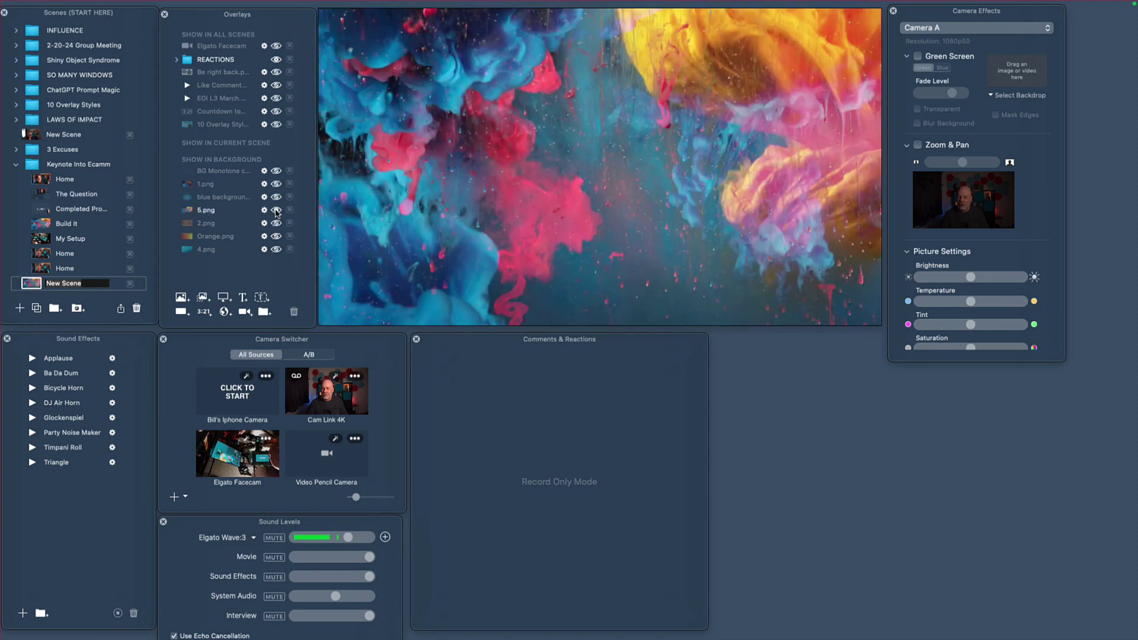
{"action": "left_click", "coordinate": [276, 210]}
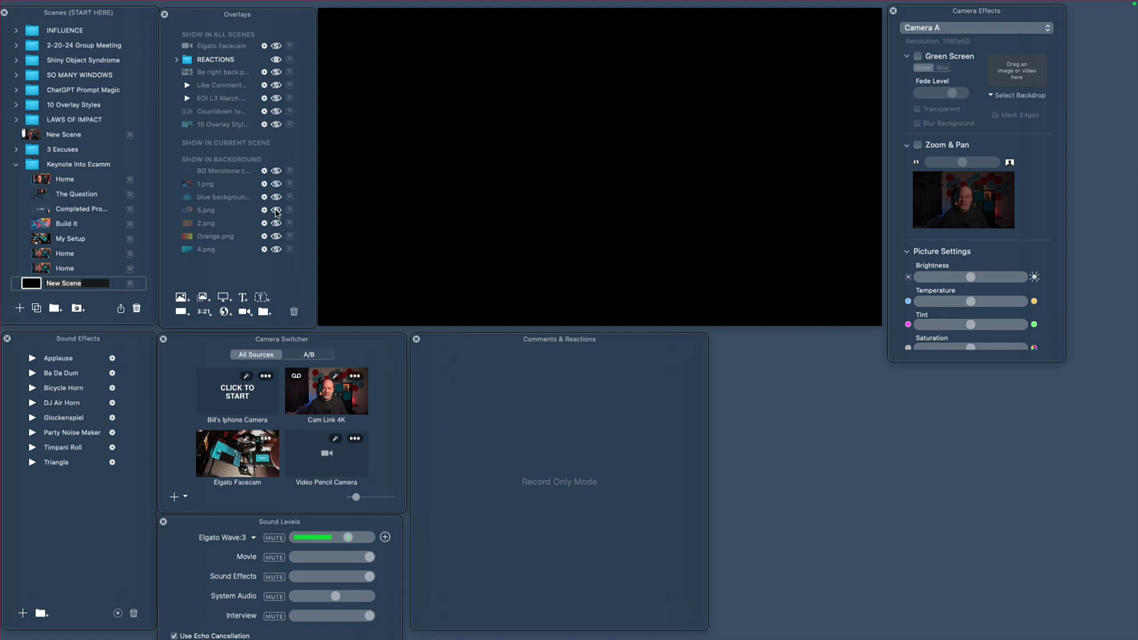
{"action": "mouse_move", "coordinate": [457, 162]}
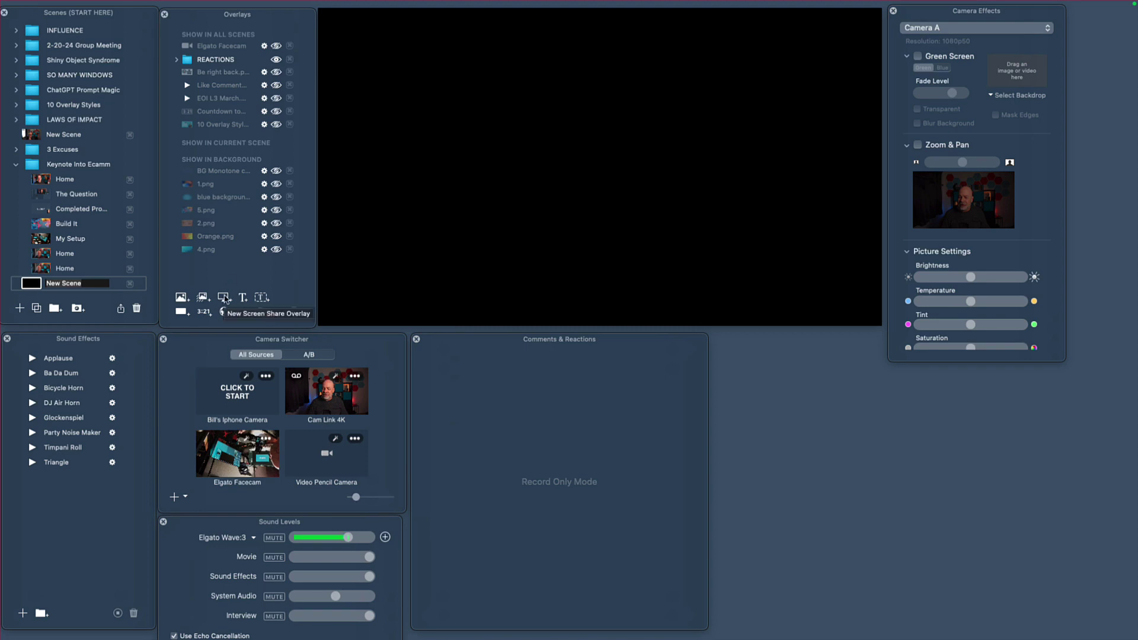
Add a screen share with Border Width 0 and Corner Radius 0, then play the Keynote slideshow
{"action": "mouse_move", "coordinate": [529, 166]}
{"action": "left_click", "coordinate": [224, 297]}
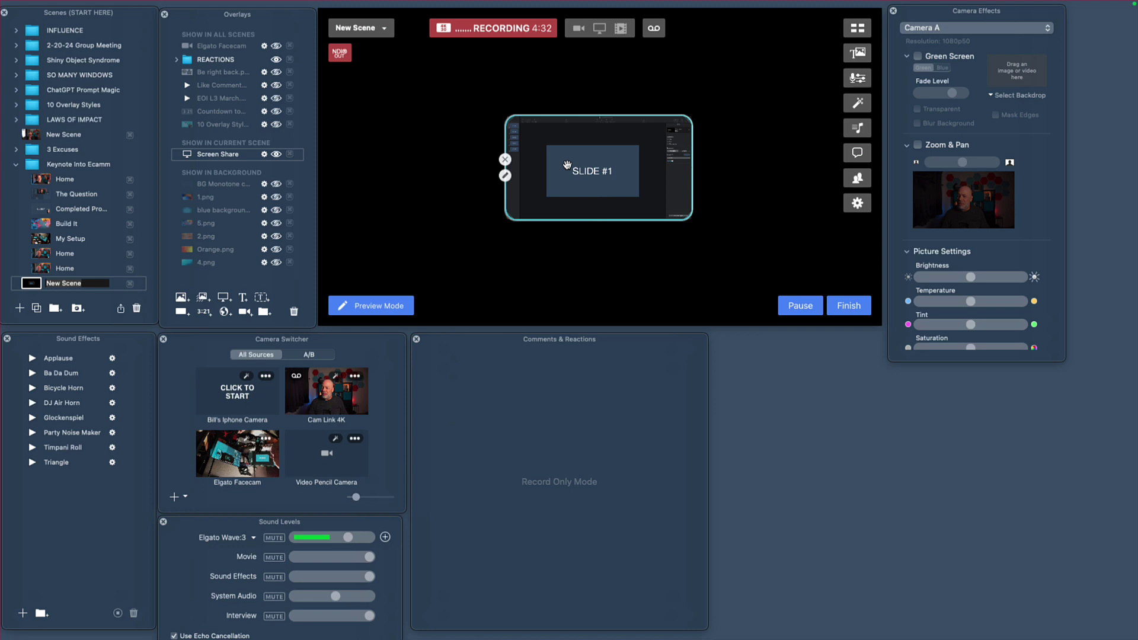
{"action": "left_click", "coordinate": [437, 169]}
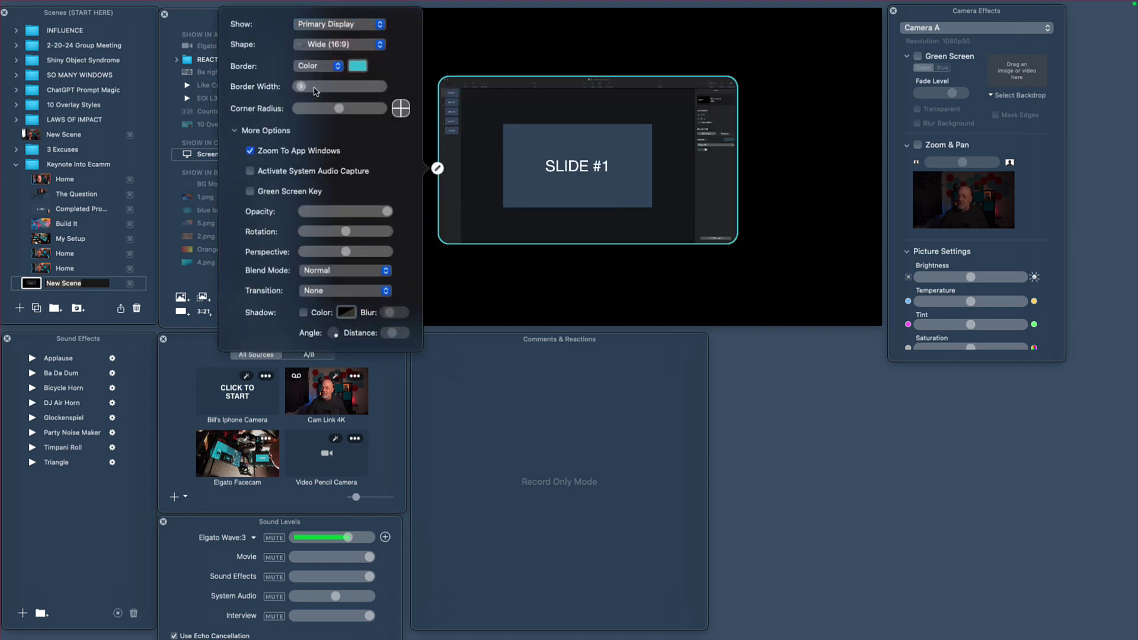
{"action": "left_click_drag", "start_coordinate": [303, 88], "coordinate": [276, 91]}
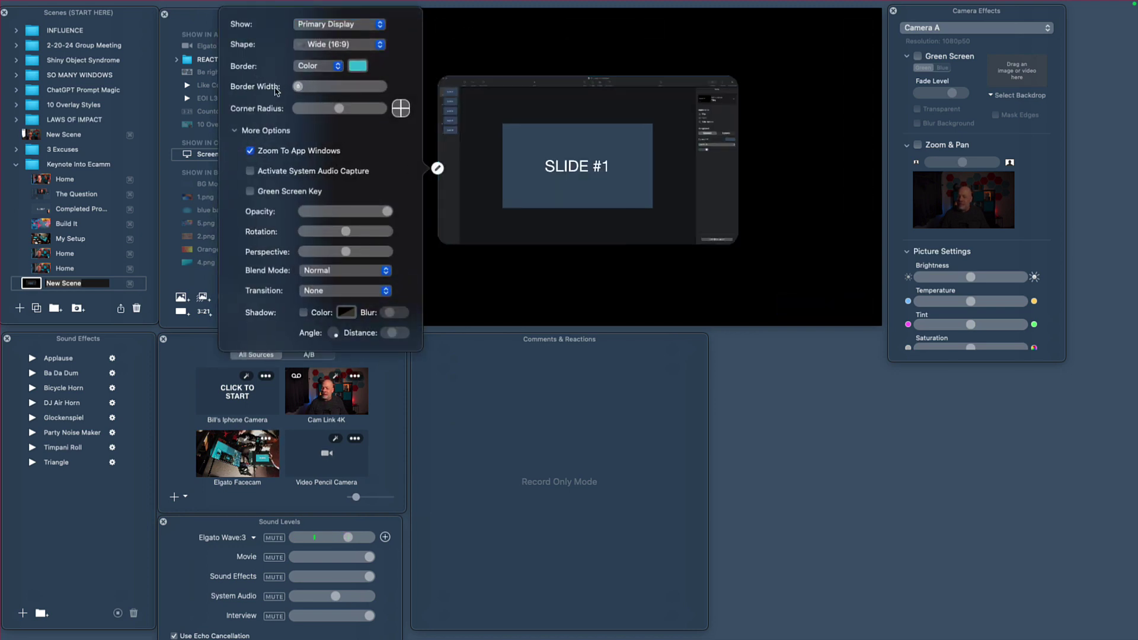
{"action": "left_click_drag", "start_coordinate": [339, 110], "coordinate": [252, 113]}
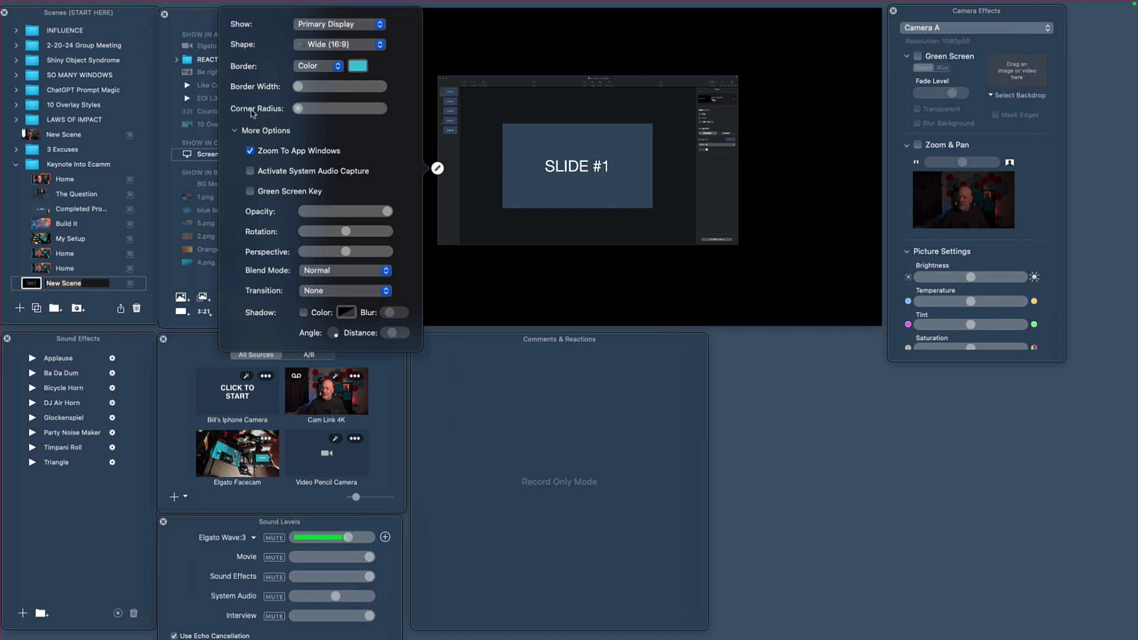
{"action": "left_click", "coordinate": [500, 177]}
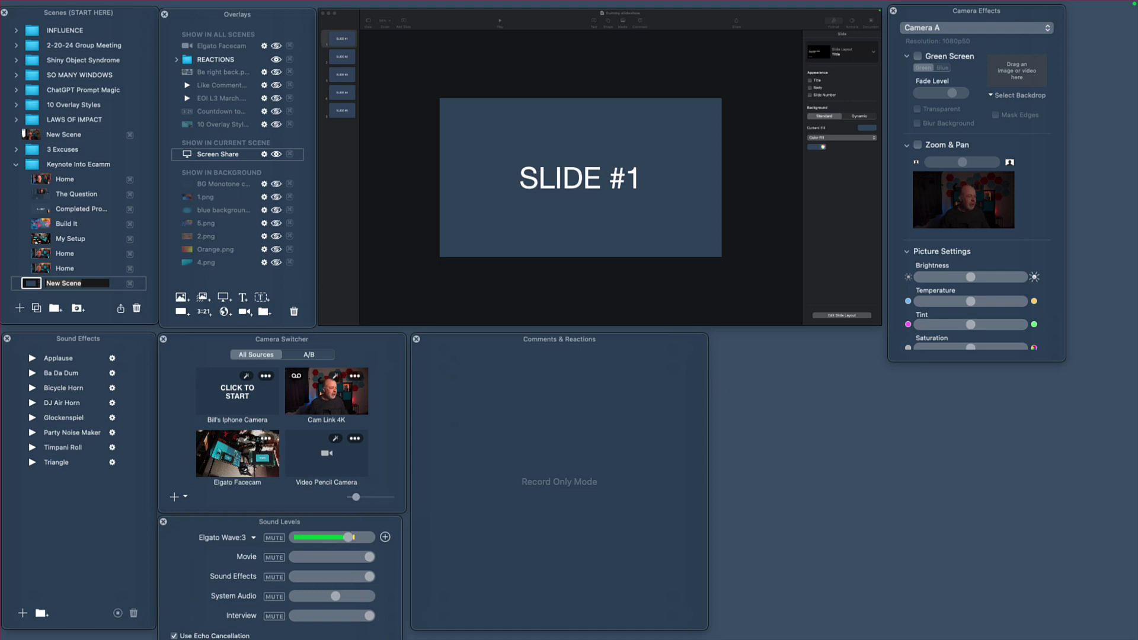
{"action": "left_click", "coordinate": [501, 23]}
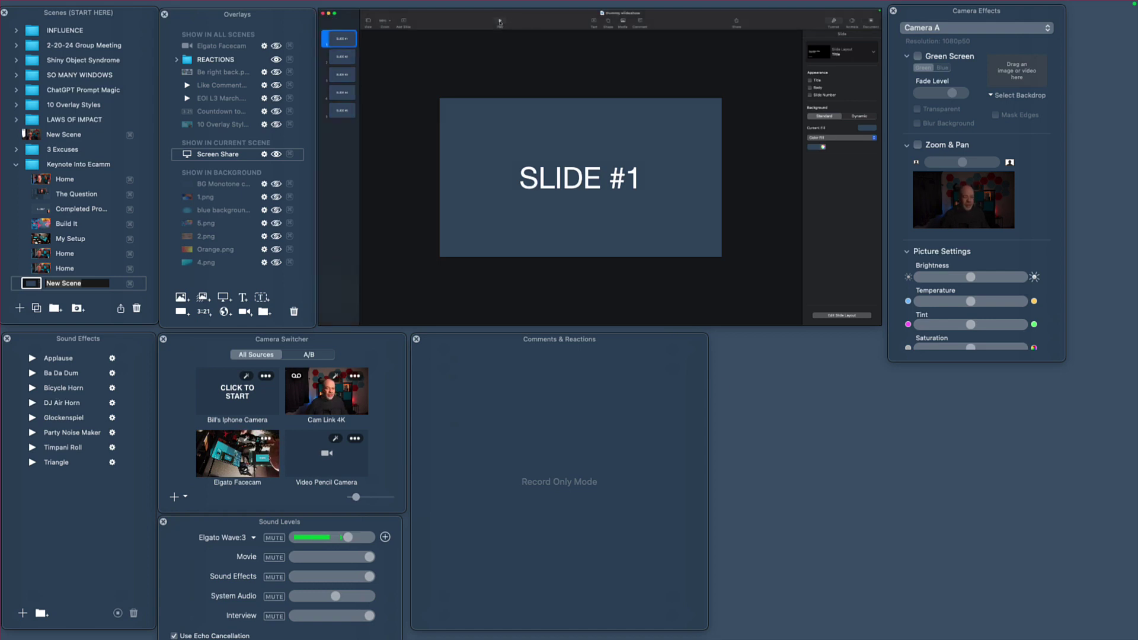
{"action": "left_click", "coordinate": [500, 22]}
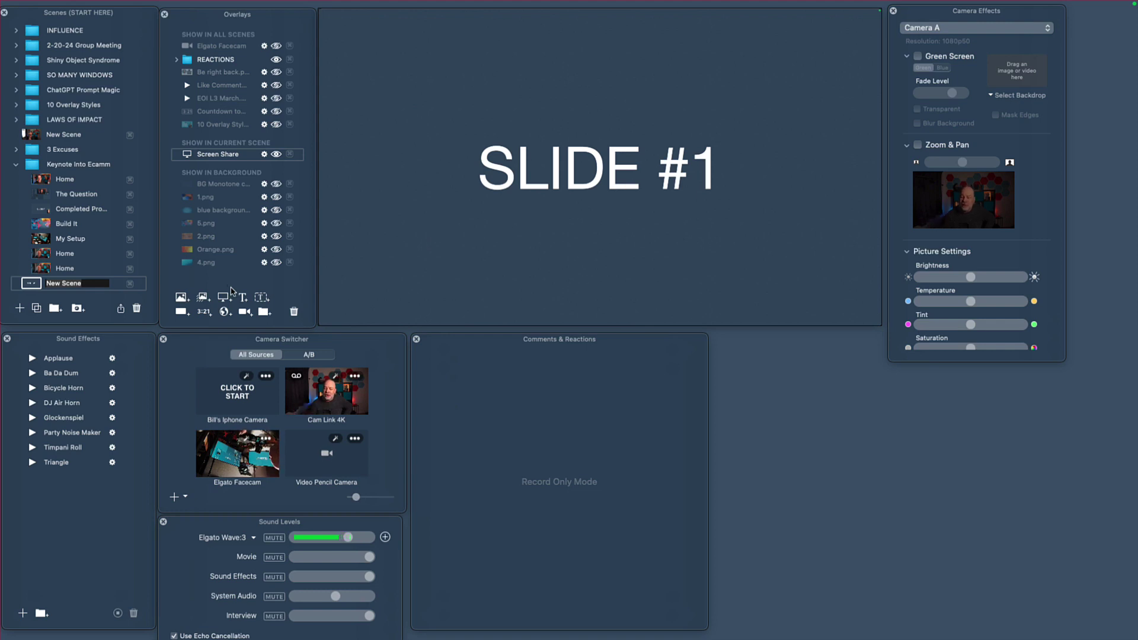
Add the Cam Link 4K camera on the right with rounded corners and a thin cyan border
{"action": "left_click", "coordinate": [244, 313]}
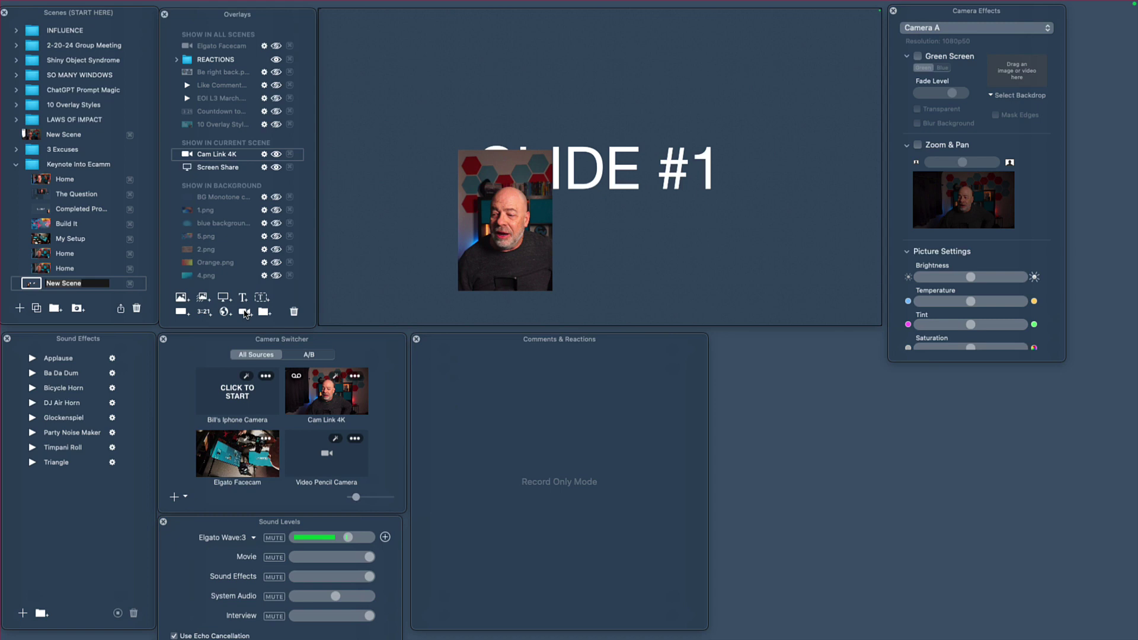
{"action": "left_click_drag", "start_coordinate": [533, 212], "coordinate": [776, 212]}
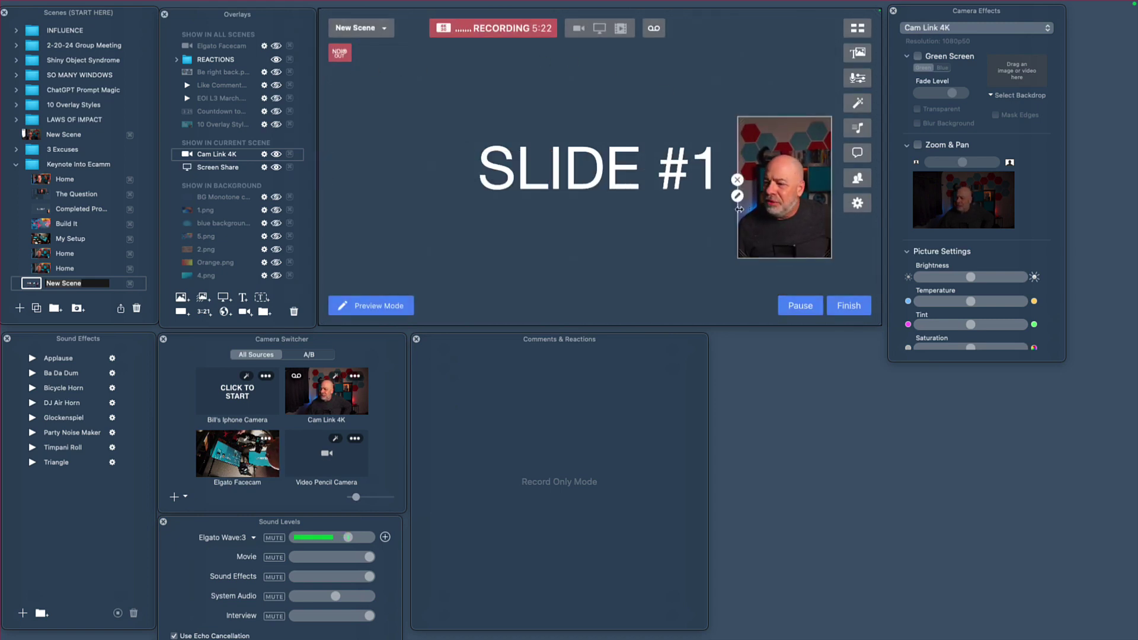
{"action": "left_click", "coordinate": [738, 196]}
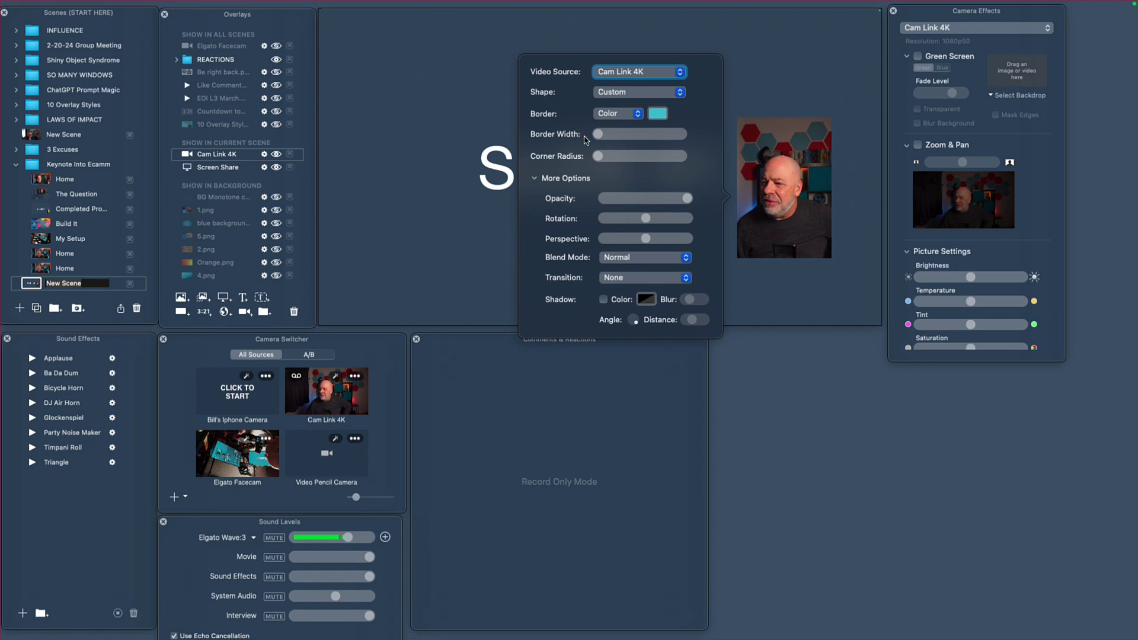
{"action": "left_click_drag", "start_coordinate": [597, 156], "coordinate": [624, 157]}
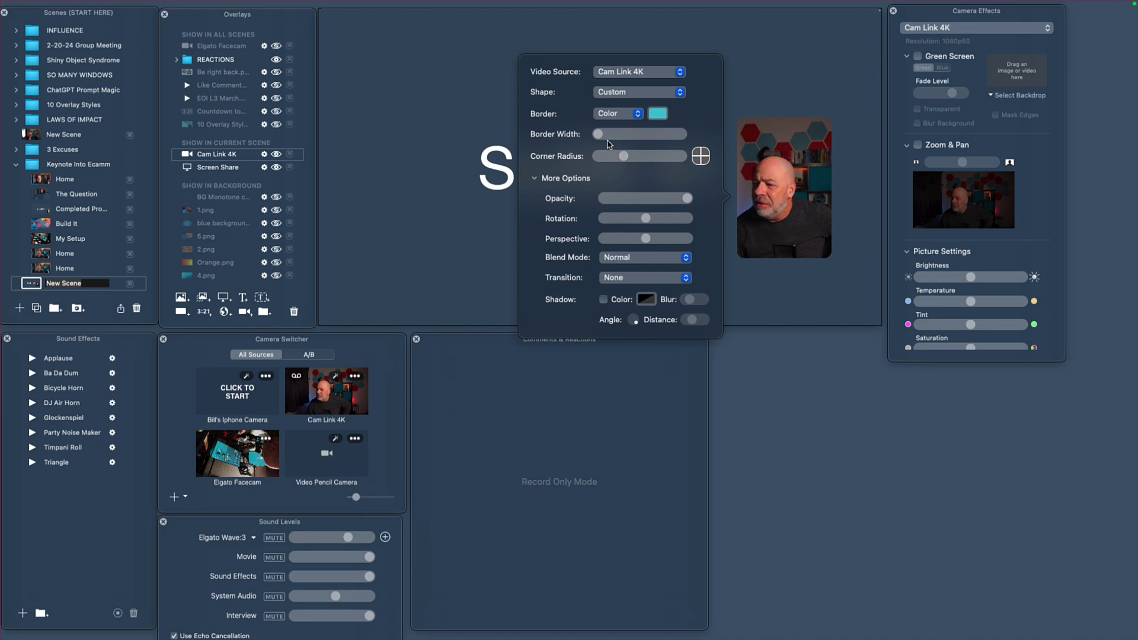
{"action": "left_click_drag", "start_coordinate": [598, 135], "coordinate": [602, 139]}
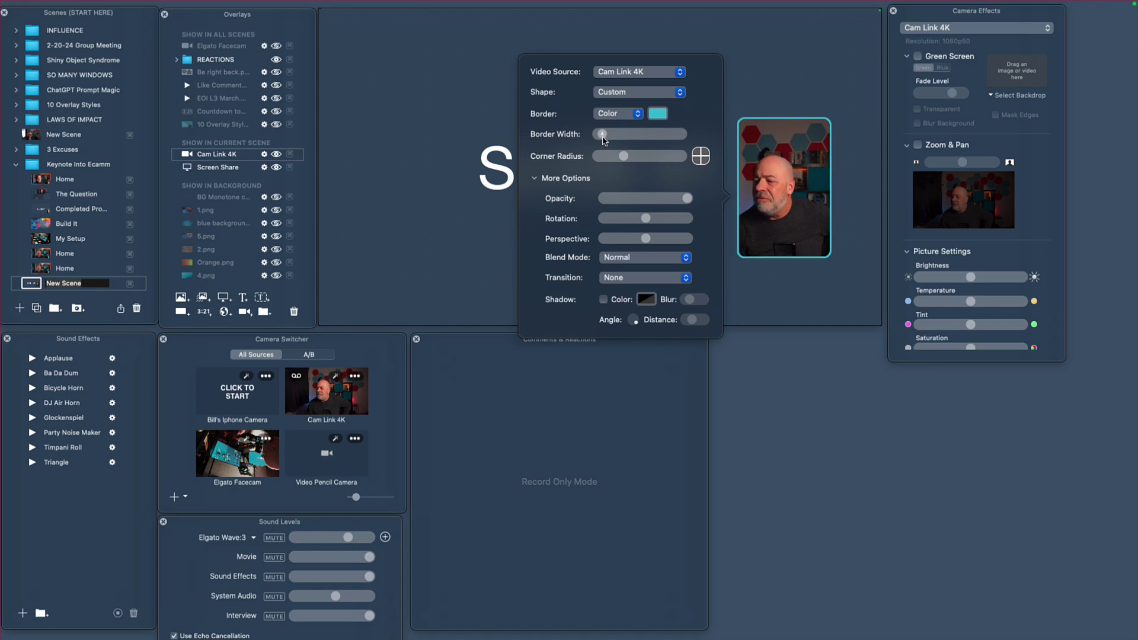
{"action": "left_click", "coordinate": [737, 197]}
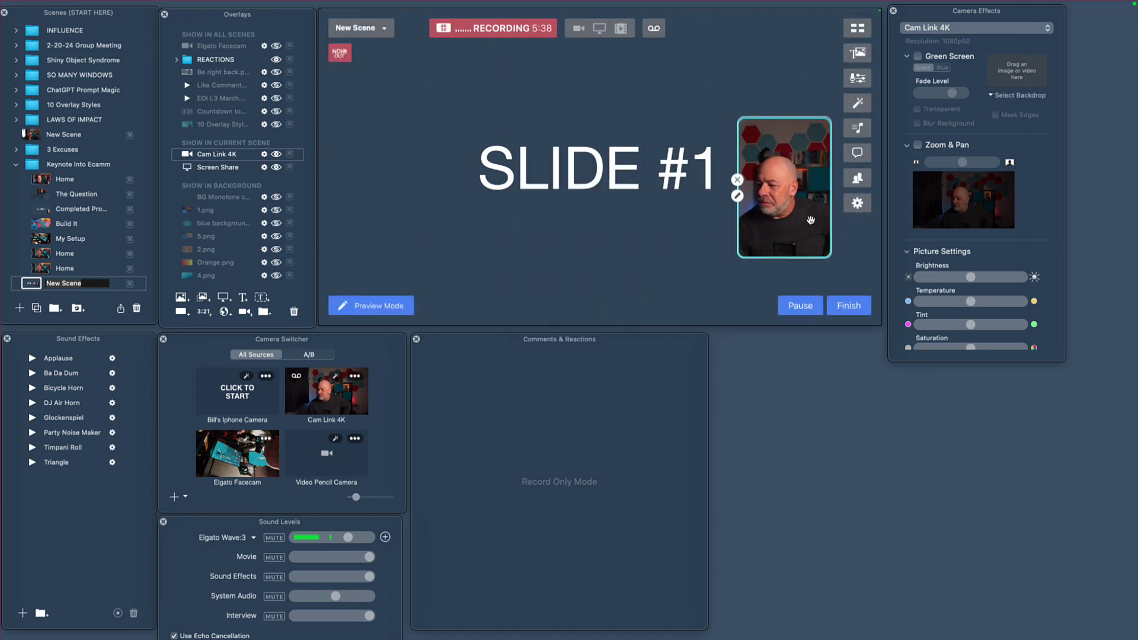
Move the camera inset lower right, enlarge it, and advance the slideshow to SLIDE #2
{"action": "left_click_drag", "start_coordinate": [796, 201], "coordinate": [836, 257]}
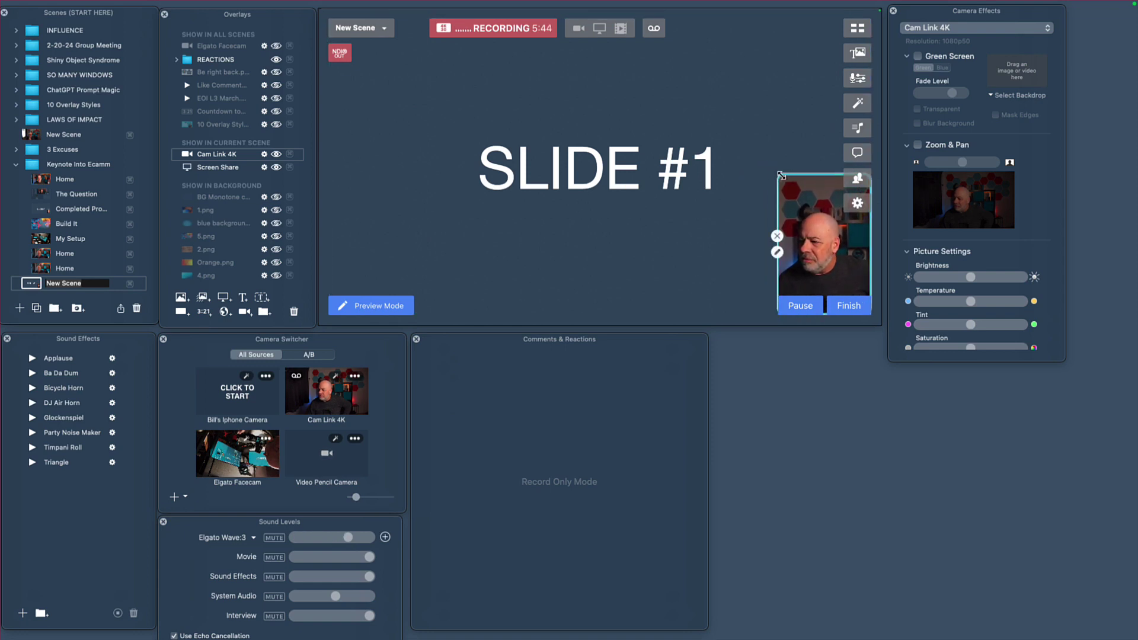
{"action": "left_click_drag", "start_coordinate": [781, 175], "coordinate": [760, 161]}
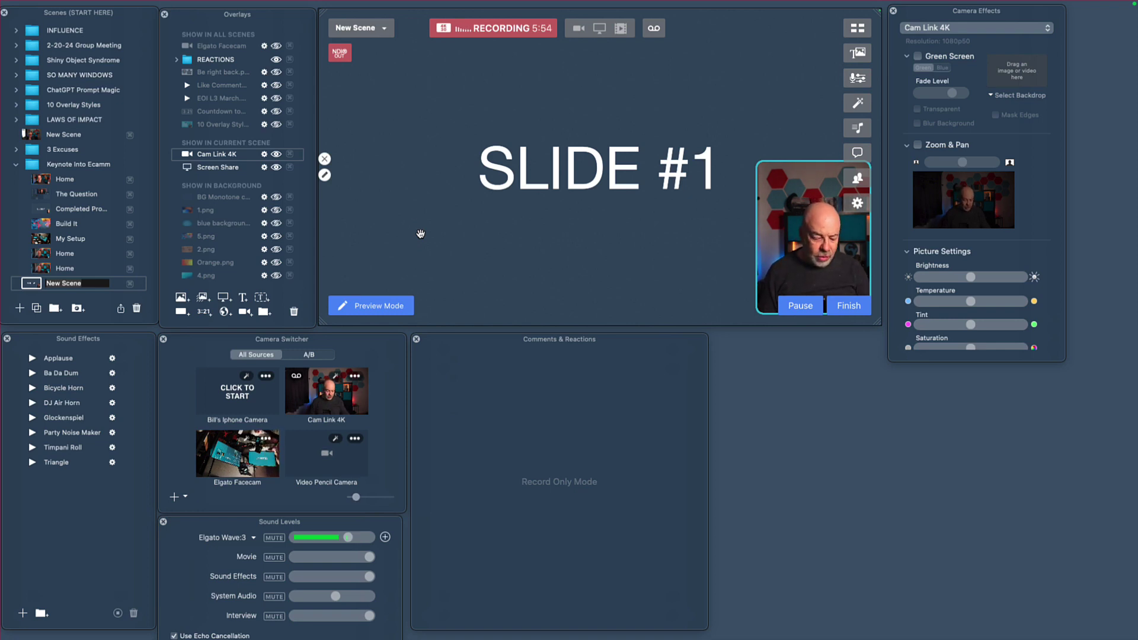
{"action": "key", "text": "Right"}
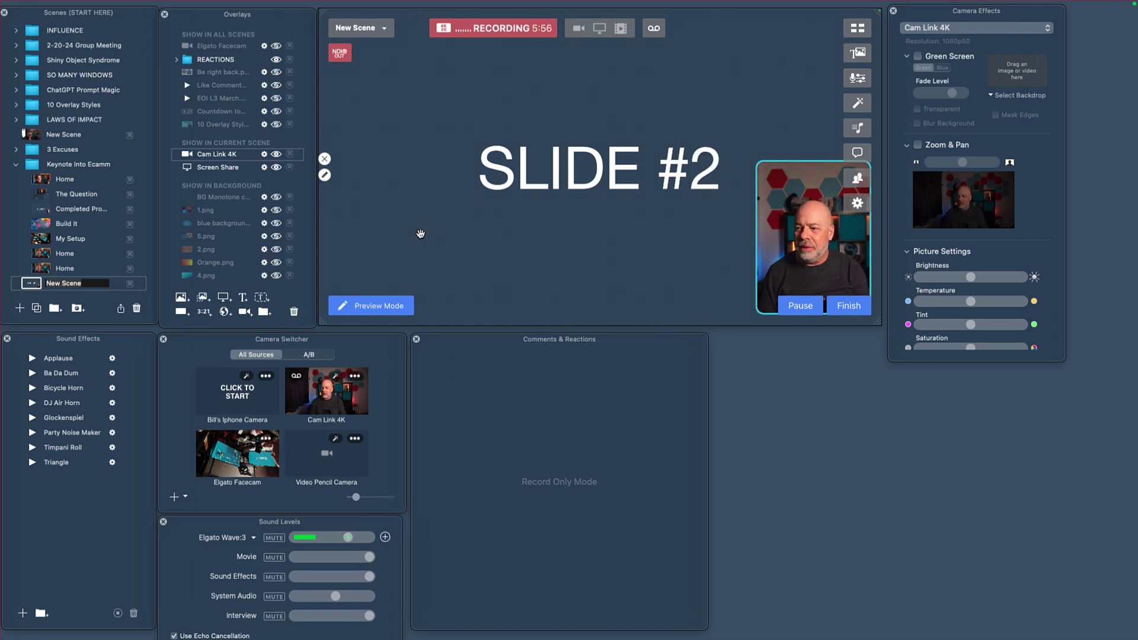
Step the shared slideshow forward and back through the slides, ending on SLIDE #1
{"action": "key", "text": "Right"}
{"action": "key", "text": "Right"}
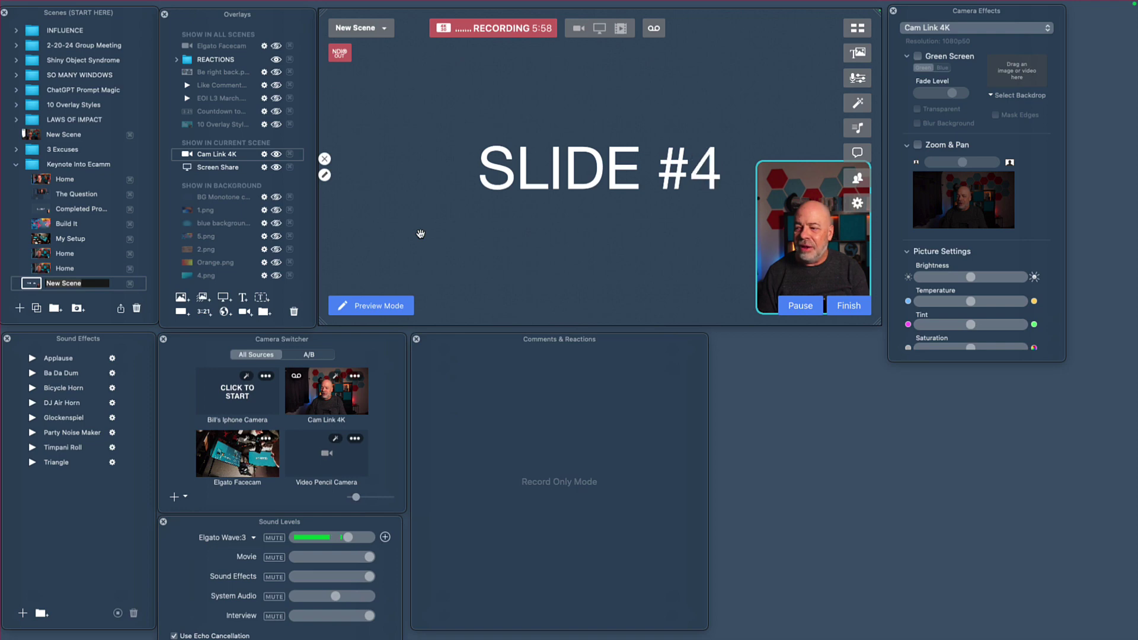
{"action": "key", "text": "Right"}
{"action": "key", "text": "Left"}
{"action": "key", "text": "Left"}
{"action": "key", "text": "Left"}
{"action": "key", "text": "Left"}
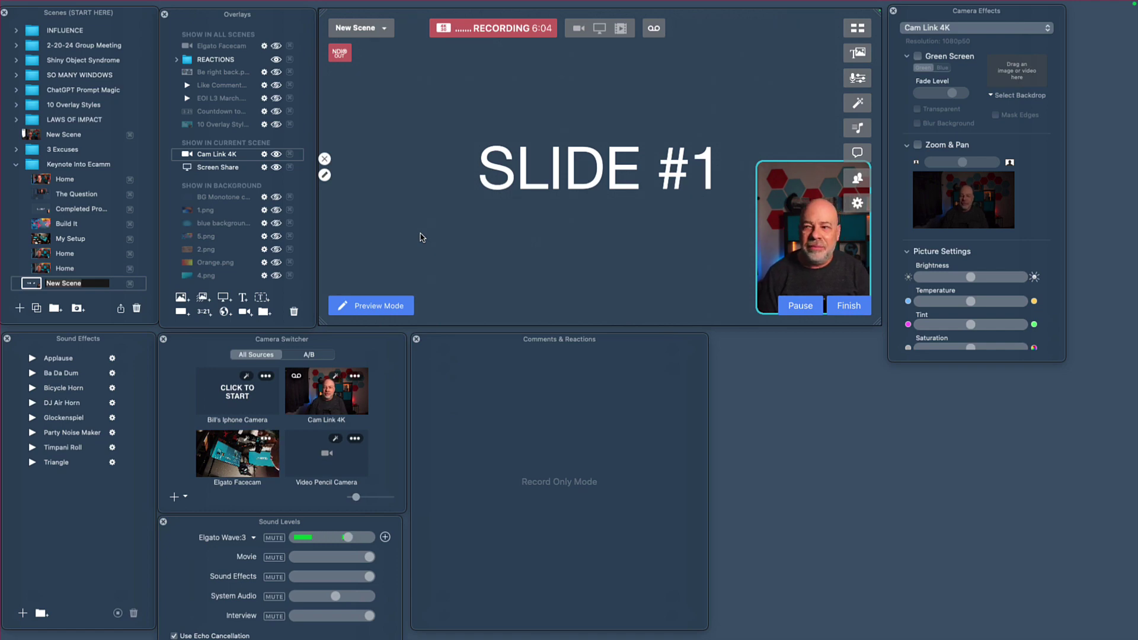
{"action": "key", "text": "Right"}
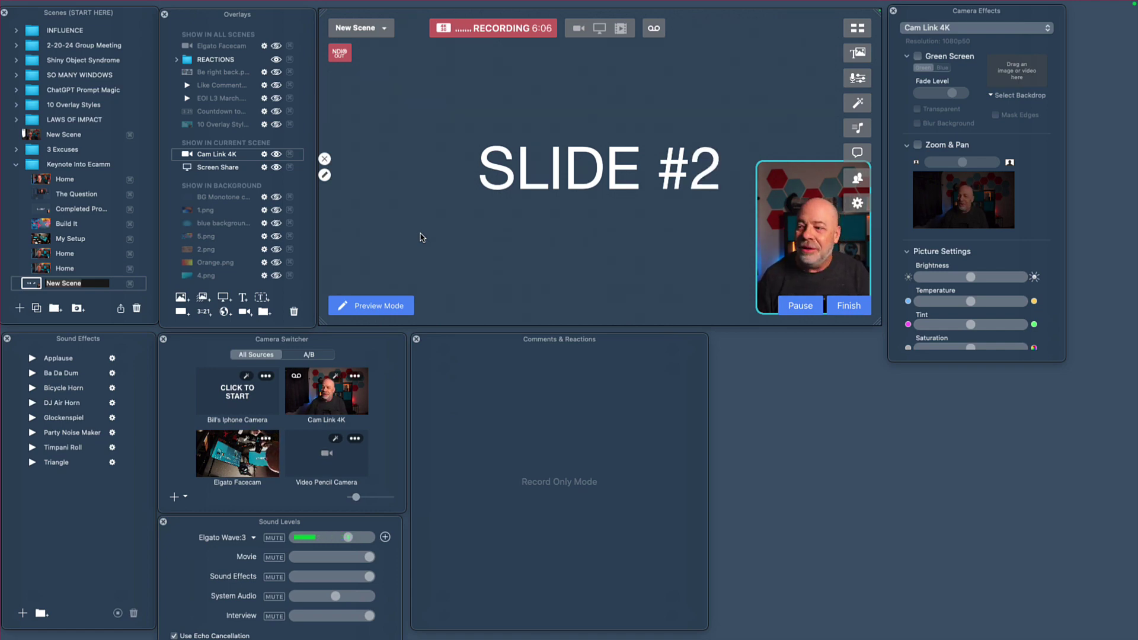
{"action": "key", "text": "Left"}
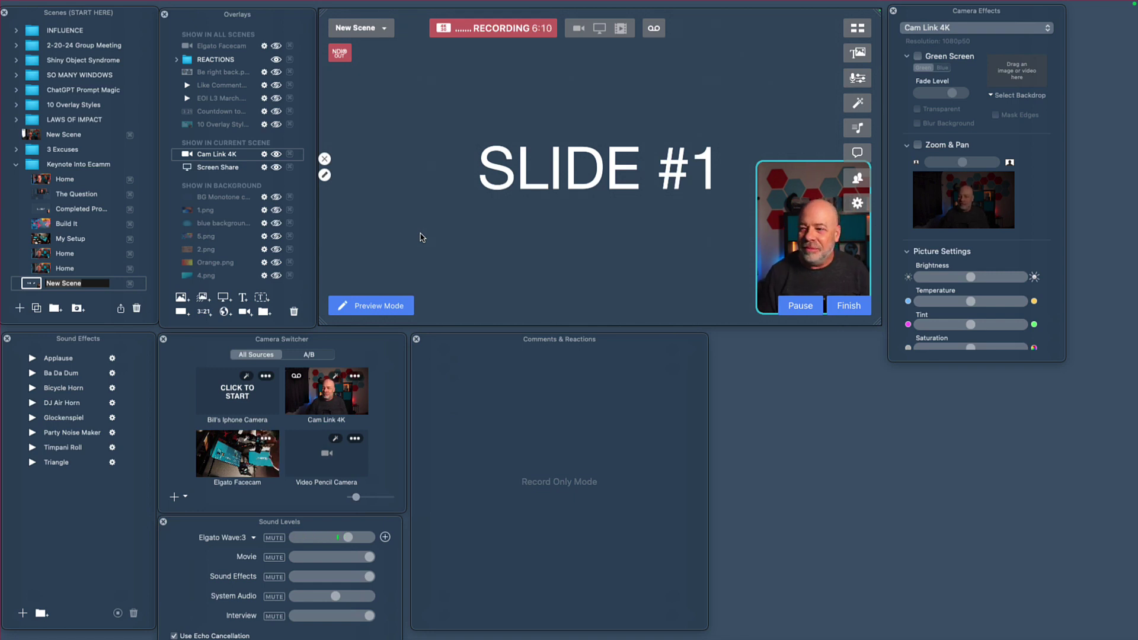
{"action": "mouse_move", "coordinate": [820, 239]}
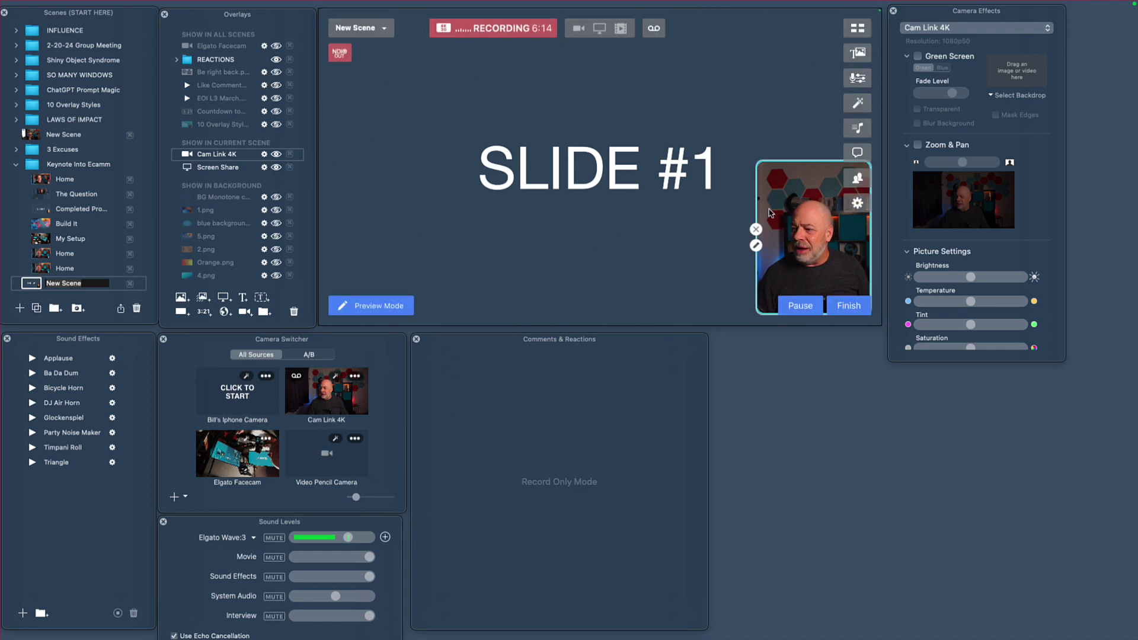
Turn on Zoom & Pan for the Cam Link 4K and zoom in on the face
{"action": "left_click", "coordinate": [918, 145]}
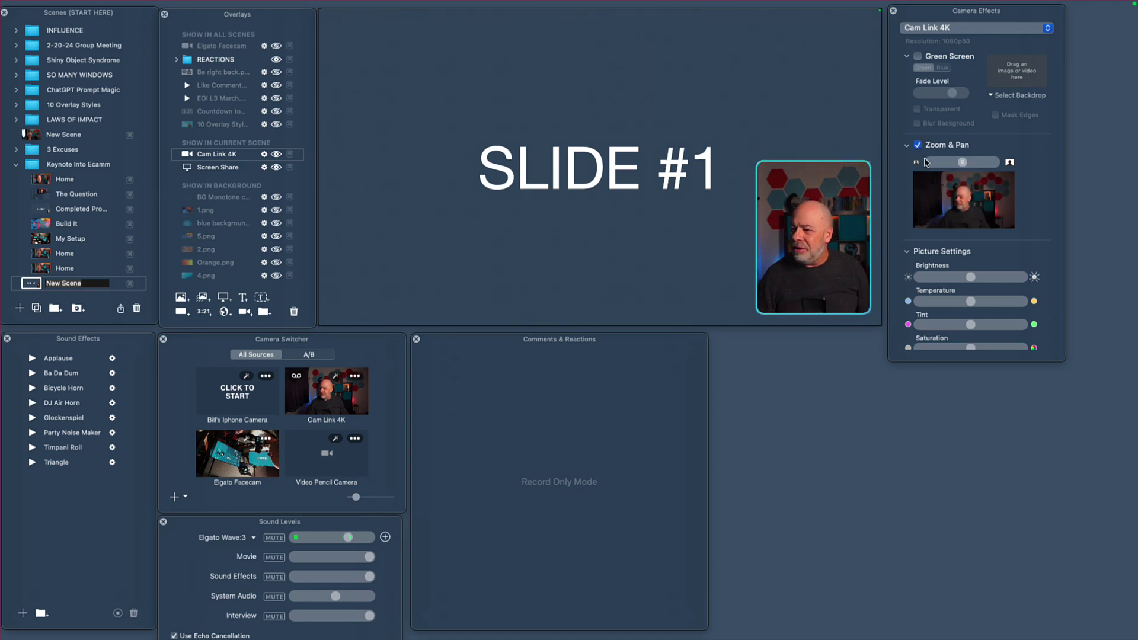
{"action": "left_click_drag", "start_coordinate": [963, 166], "coordinate": [987, 166]}
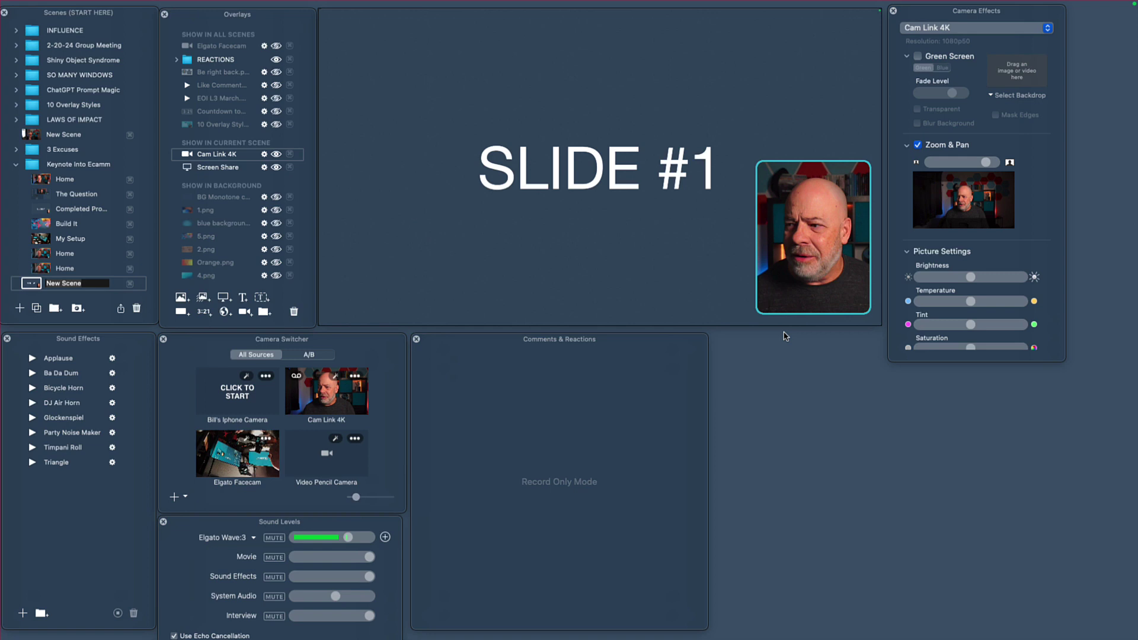
{"action": "left_click_drag", "start_coordinate": [801, 243], "coordinate": [376, 243]}
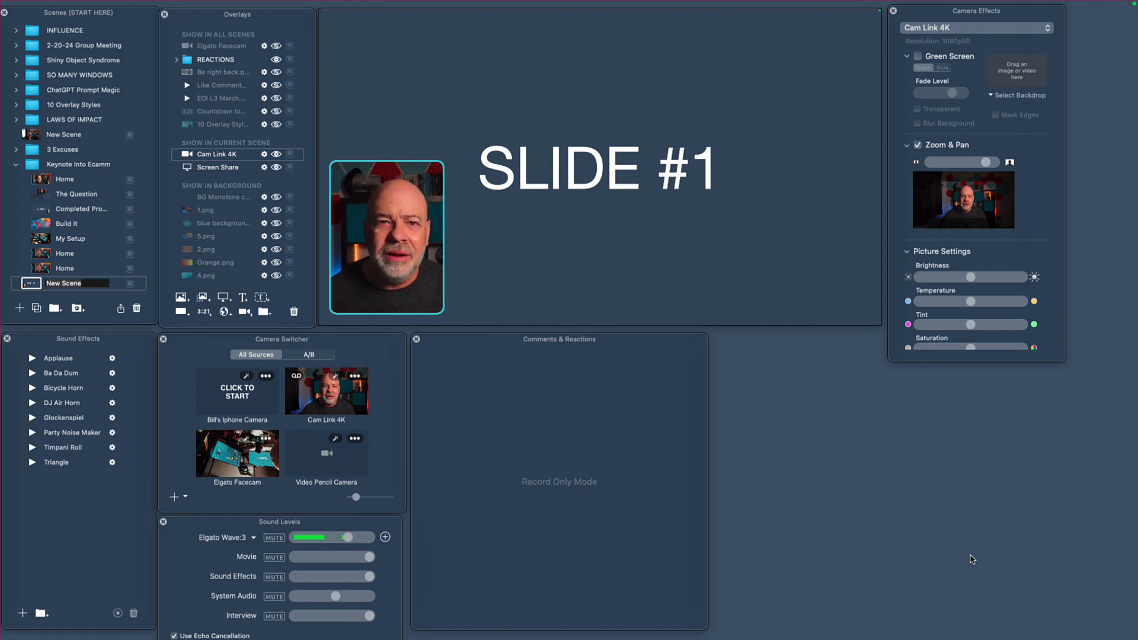
{"action": "left_click_drag", "start_coordinate": [442, 240], "coordinate": [827, 252]}
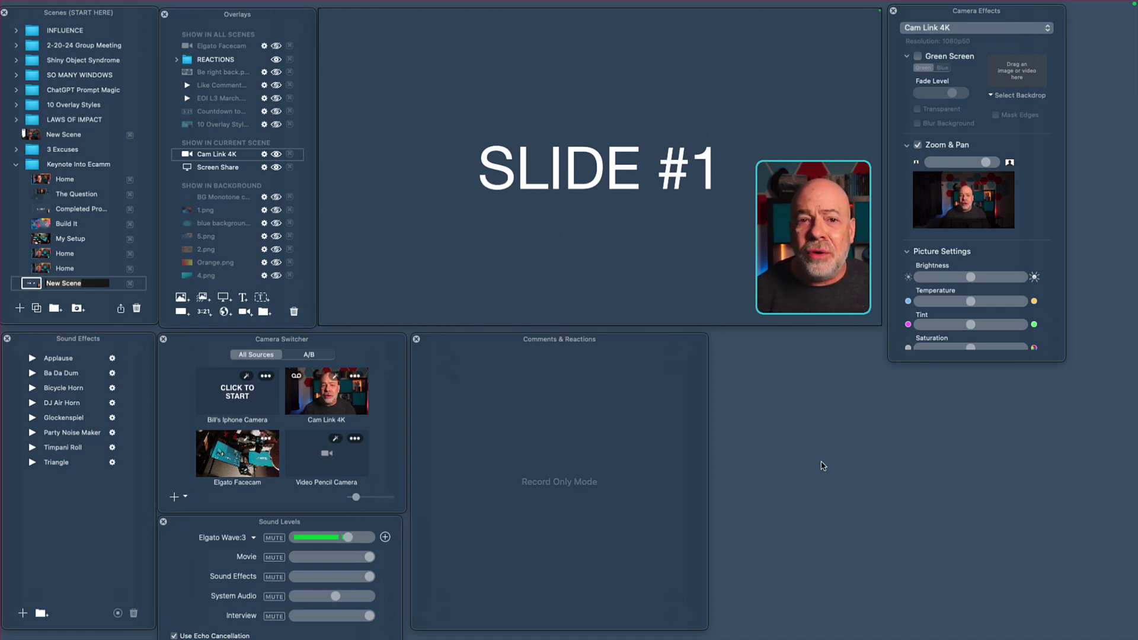
Drag the camera inset to the top-left corner, then to the slide's top-right corner
{"action": "mouse_move", "coordinate": [799, 283]}
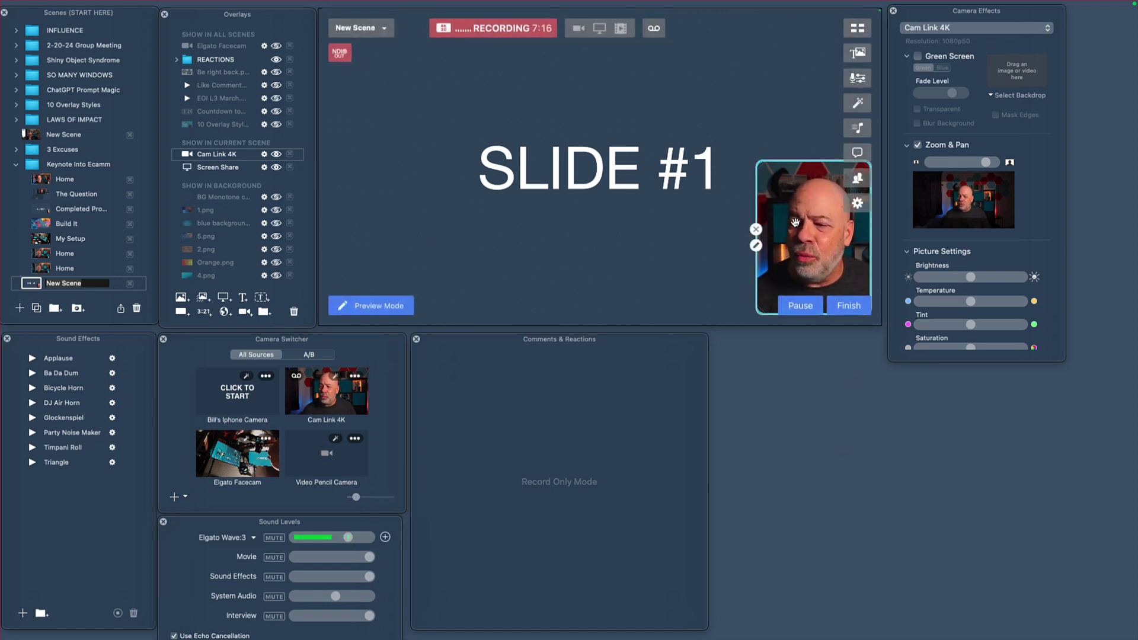
{"action": "mouse_move", "coordinate": [799, 227]}
{"action": "left_mouse_down"}
{"action": "mouse_move", "coordinate": [380, 92]}
{"action": "mouse_move", "coordinate": [673, 157]}
{"action": "mouse_move", "coordinate": [762, 220]}
{"action": "mouse_move", "coordinate": [797, 222]}
{"action": "left_mouse_up"}
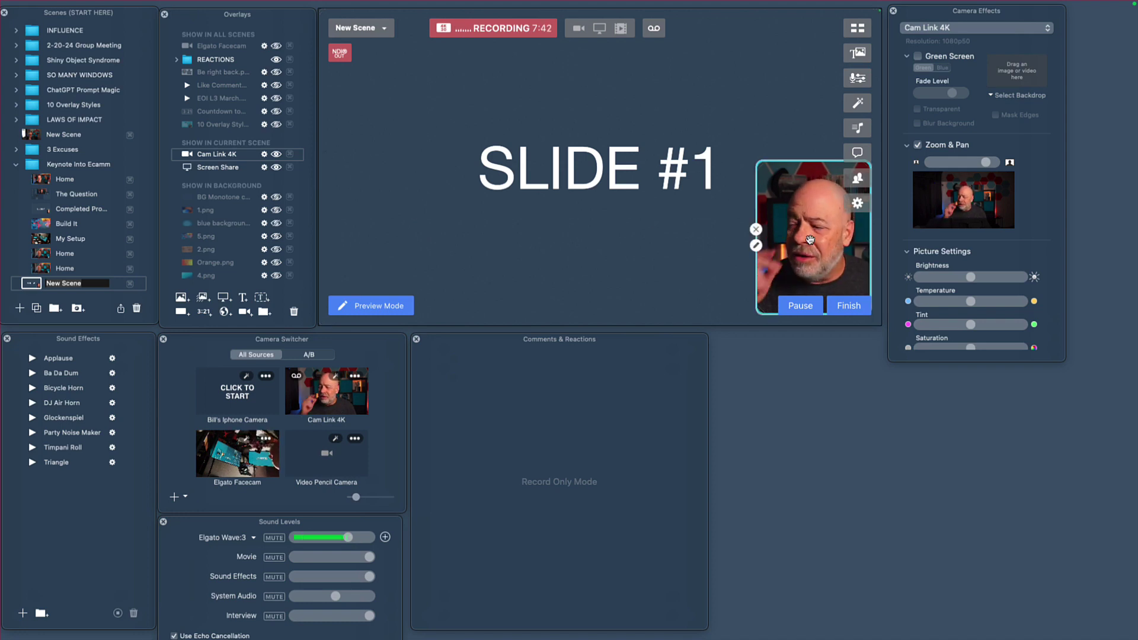
{"action": "mouse_move", "coordinate": [809, 239]}
{"action": "left_mouse_down"}
{"action": "mouse_move", "coordinate": [806, 97]}
{"action": "mouse_move", "coordinate": [806, 243]}
{"action": "left_mouse_up"}
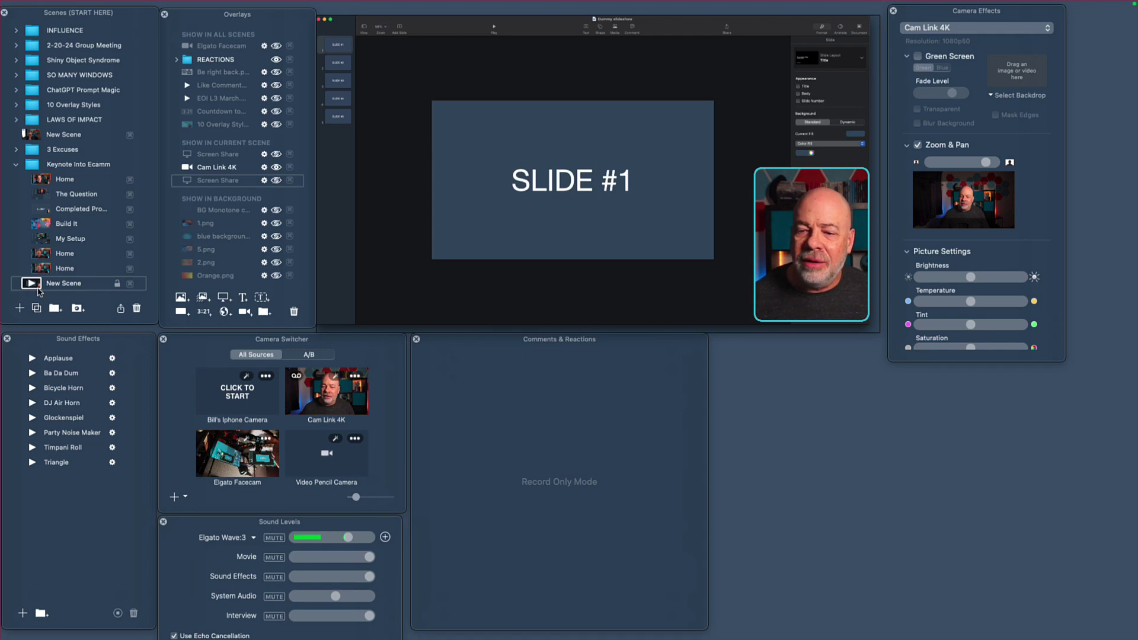
Add a New Scene from the Scenes list and set its source to Blank
{"action": "left_click", "coordinate": [20, 309]}
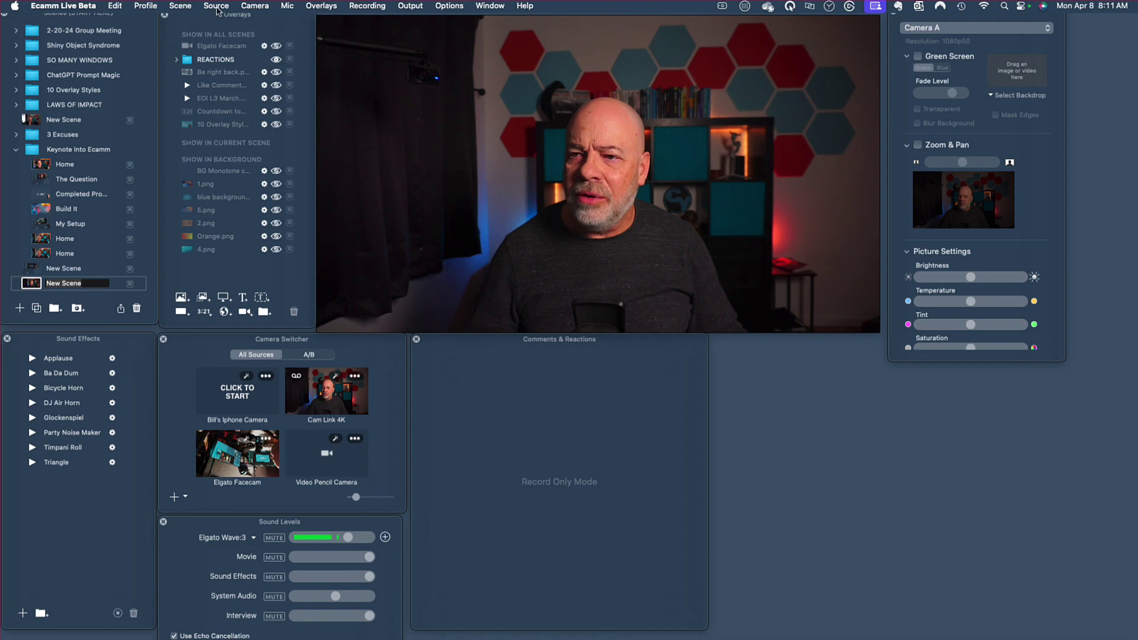
{"action": "left_click", "coordinate": [220, 7]}
{"action": "left_click", "coordinate": [217, 25]}
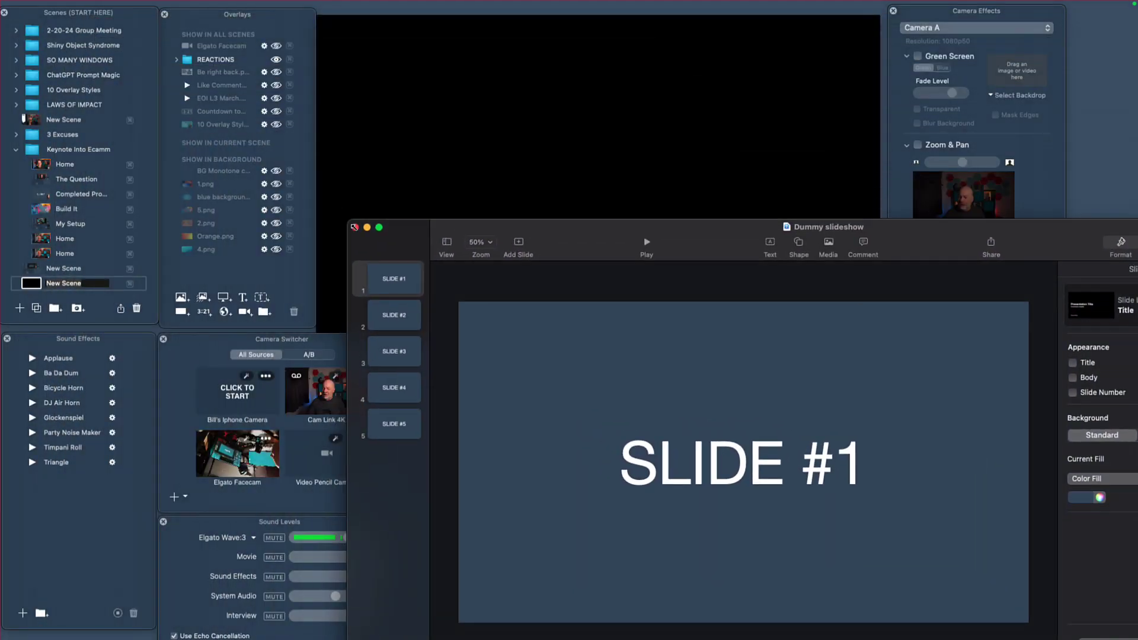
Move and shrink the Keynote window to the lower right, with slide zoom at 25%
{"action": "left_click_drag", "start_coordinate": [426, 238], "coordinate": [483, 336]}
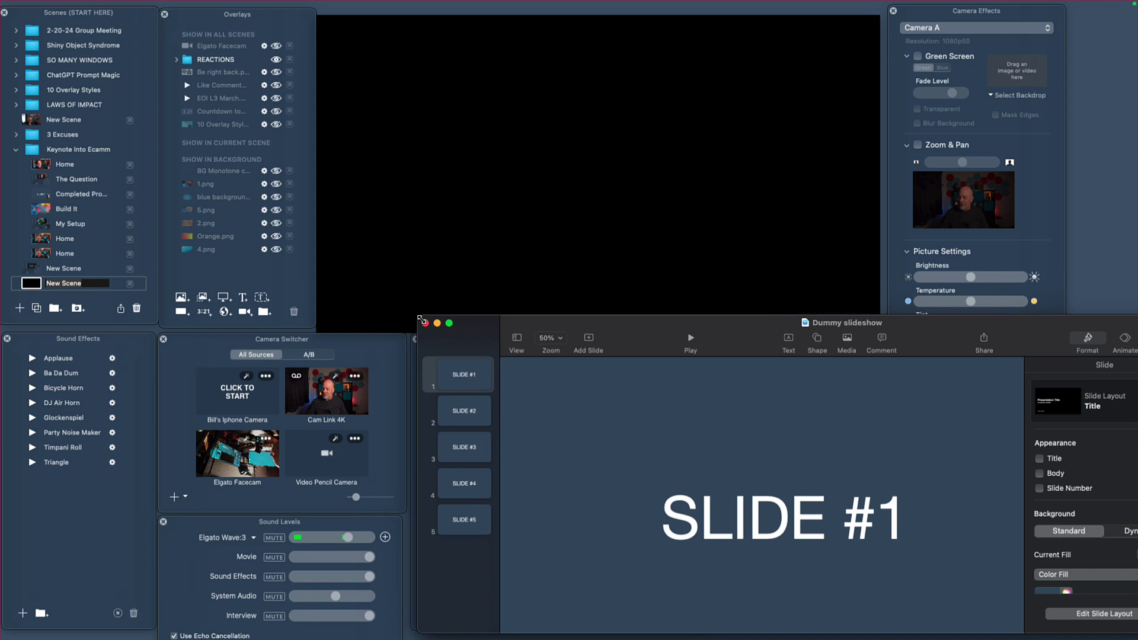
{"action": "left_click_drag", "start_coordinate": [419, 317], "coordinate": [454, 344]}
{"action": "left_click_drag", "start_coordinate": [509, 367], "coordinate": [503, 358]}
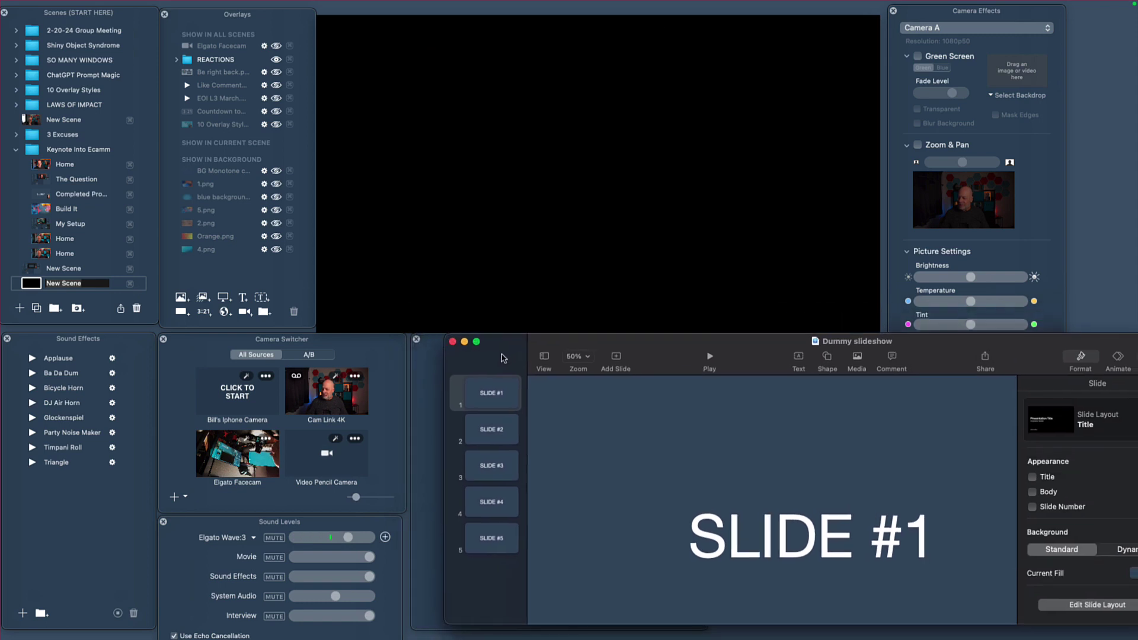
{"action": "left_click", "coordinate": [587, 357]}
{"action": "left_click", "coordinate": [583, 375]}
{"action": "left_click_drag", "start_coordinate": [494, 351], "coordinate": [479, 362]}
{"action": "mouse_move", "coordinate": [458, 124]}
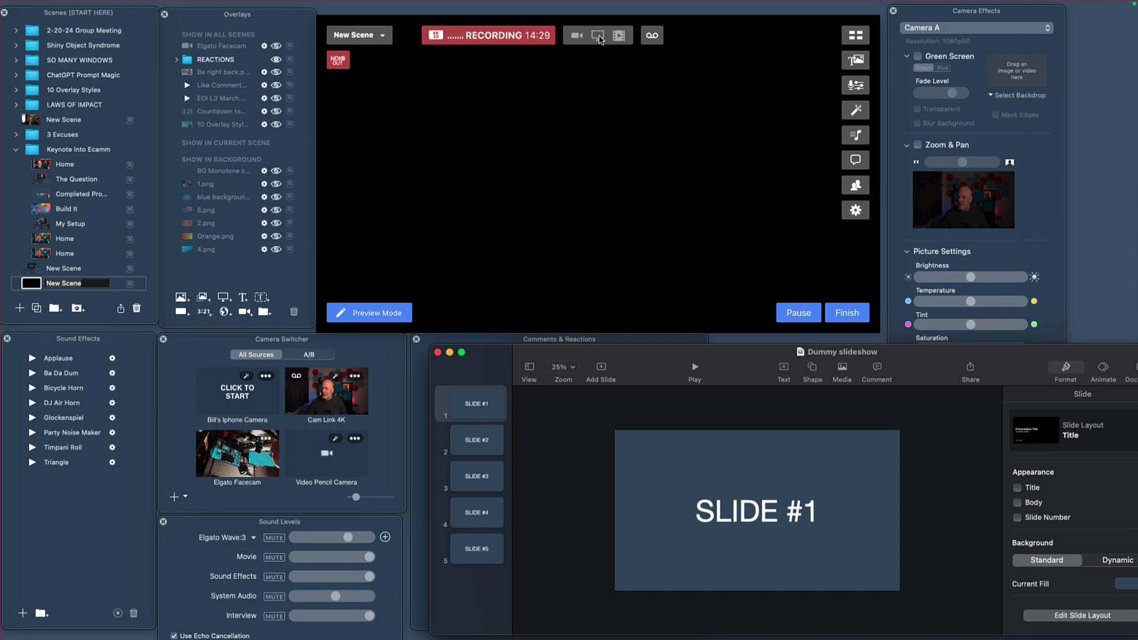
Screen-share only the Keynote application via Current Application > Keynote
{"action": "left_click", "coordinate": [598, 36]}
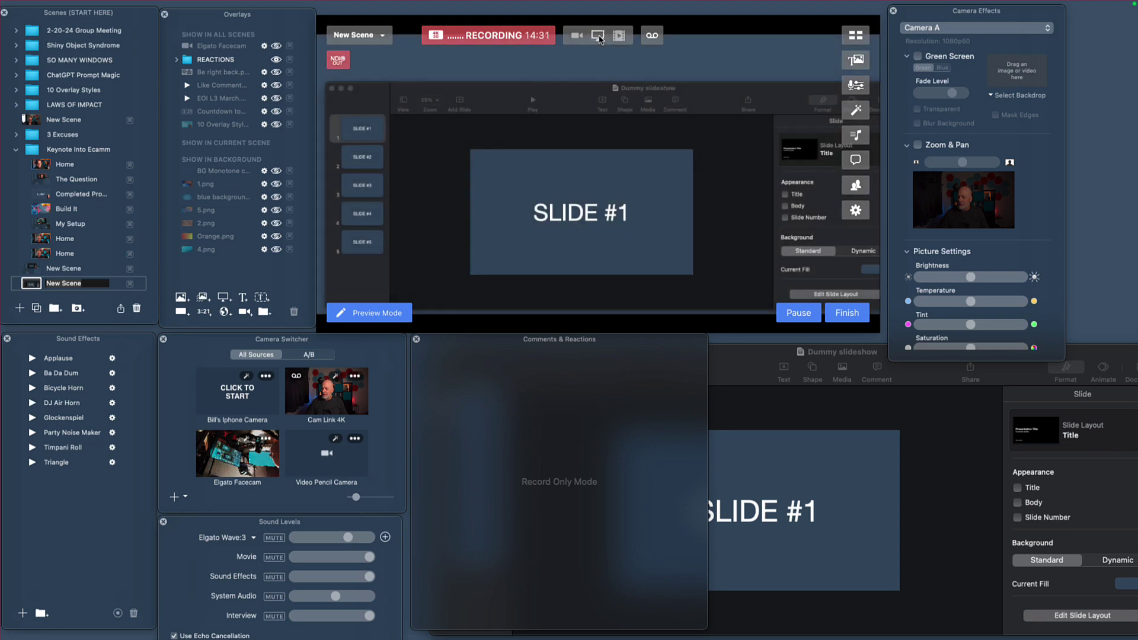
{"action": "left_click", "coordinate": [598, 36]}
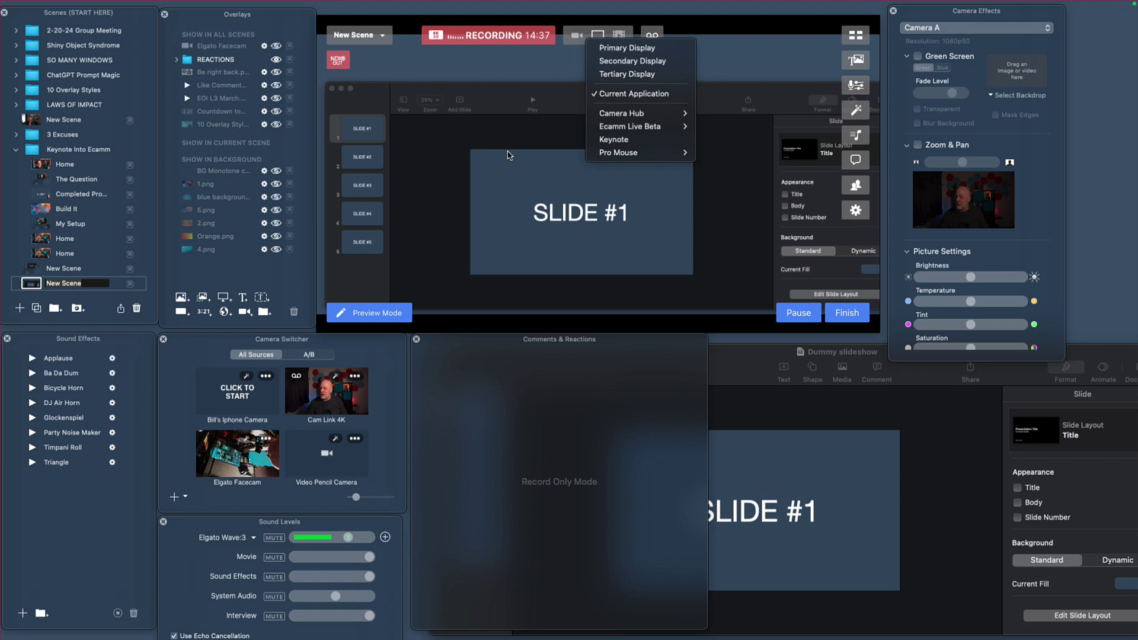
{"action": "left_click", "coordinate": [625, 142]}
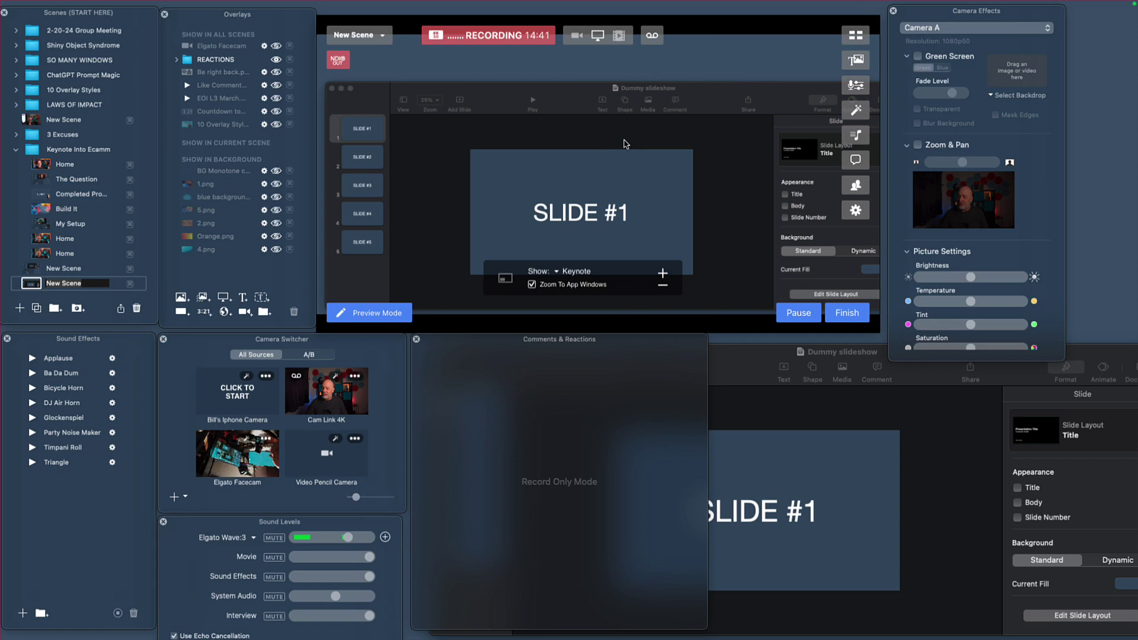
{"action": "left_click", "coordinate": [761, 426]}
Play the Dummy slideshow and shrink its playback window into the lower-right corner
{"action": "left_click", "coordinate": [695, 369]}
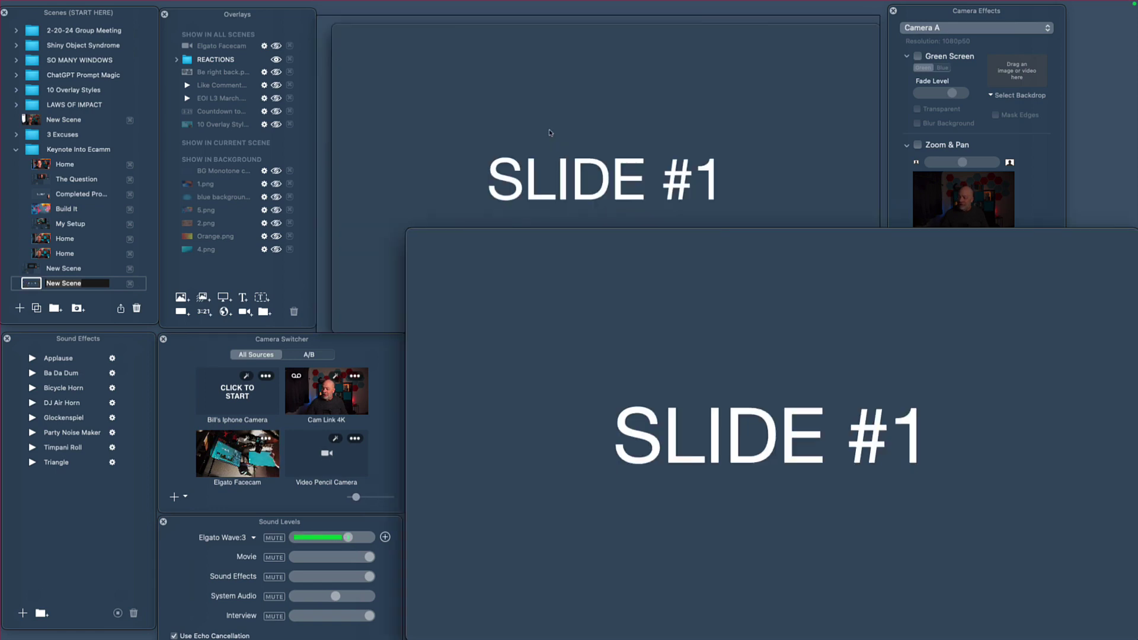
{"action": "mouse_move", "coordinate": [511, 294]}
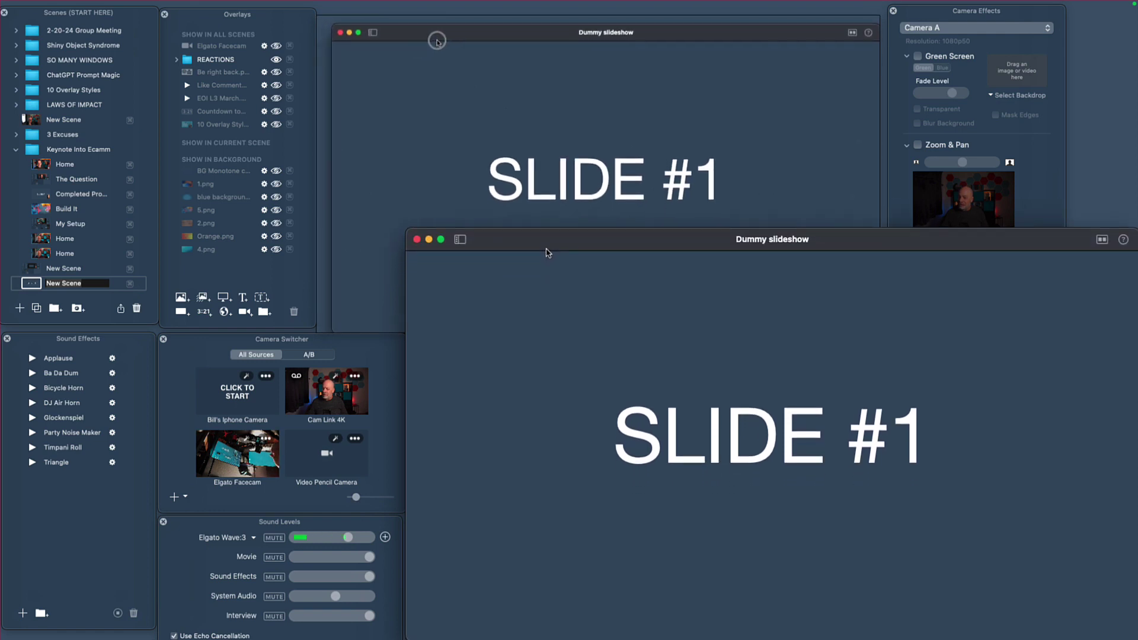
{"action": "mouse_move", "coordinate": [559, 171]}
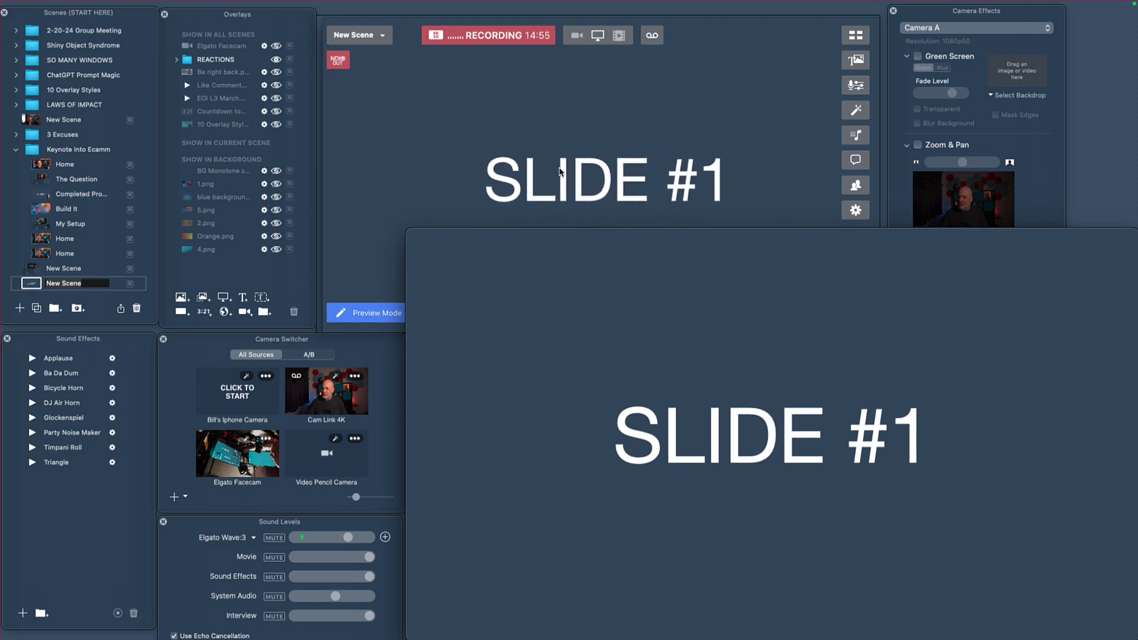
{"action": "mouse_move", "coordinate": [508, 235]}
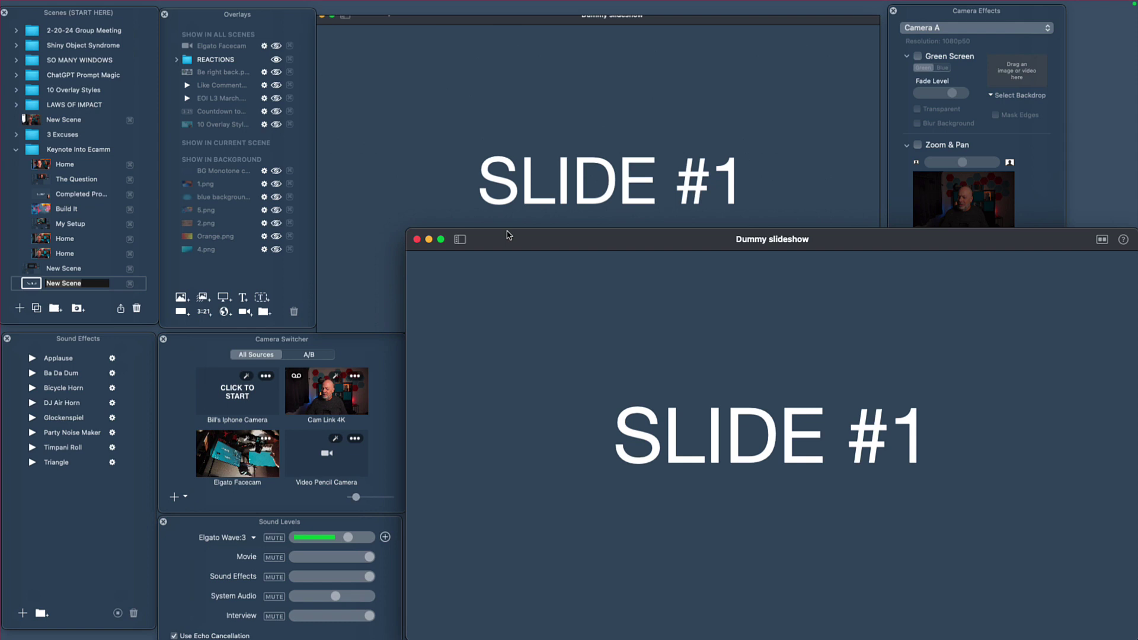
{"action": "left_click_drag", "start_coordinate": [406, 229], "coordinate": [622, 344]}
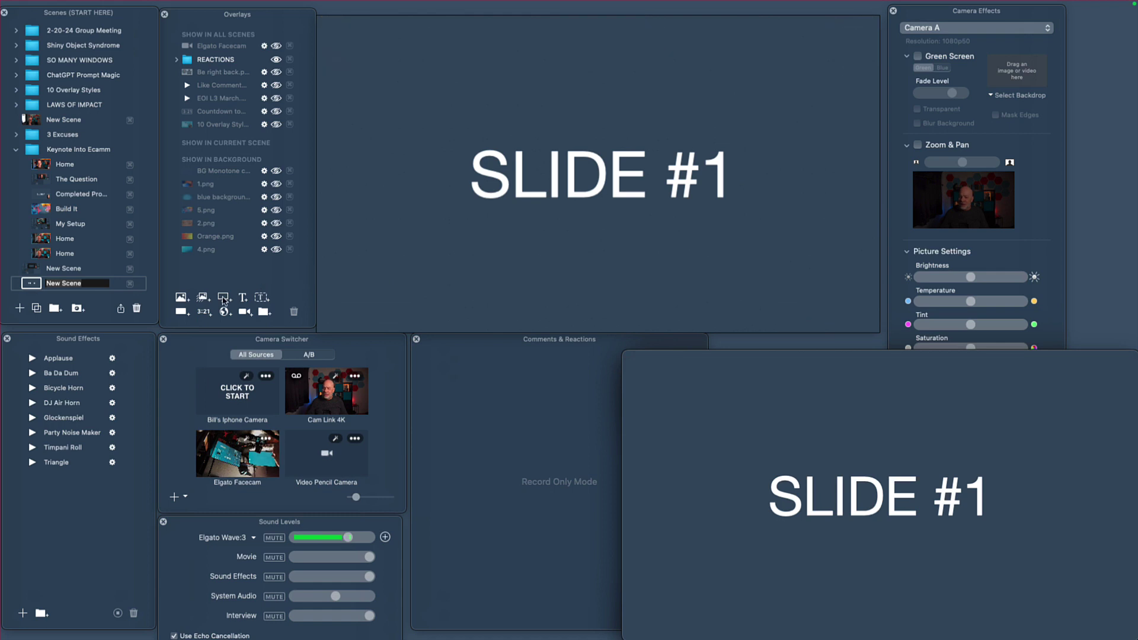
Place the Cam Link 4K camera overlay right of the slide, then switch to the Home scene
{"action": "left_click", "coordinate": [245, 312]}
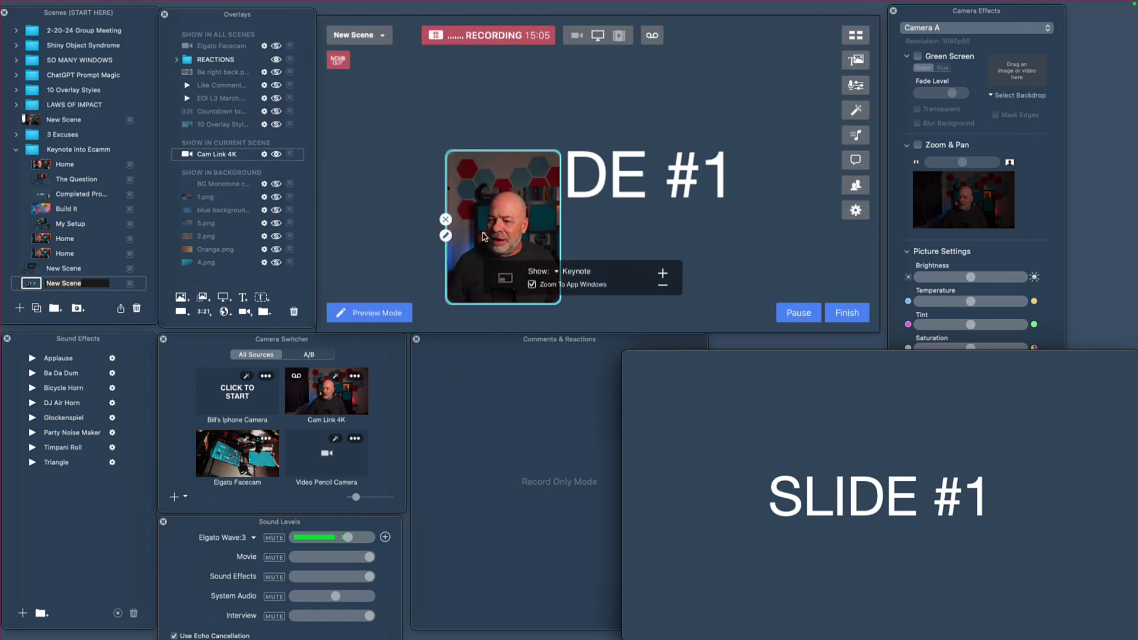
{"action": "left_click_drag", "start_coordinate": [483, 236], "coordinate": [780, 248]}
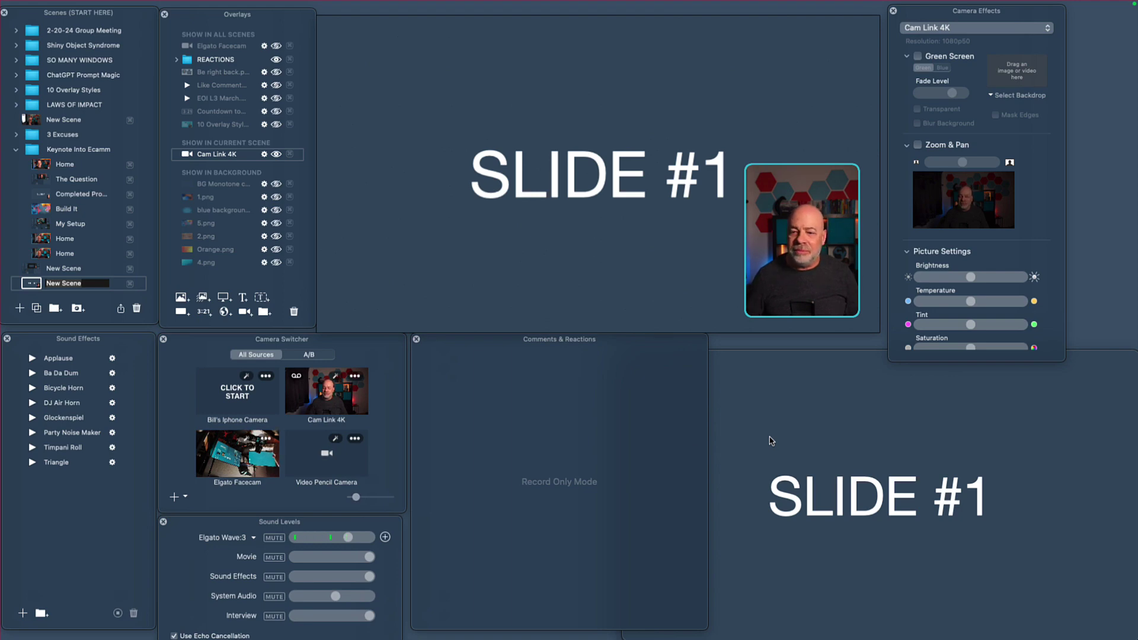
{"action": "left_click", "coordinate": [42, 239]}
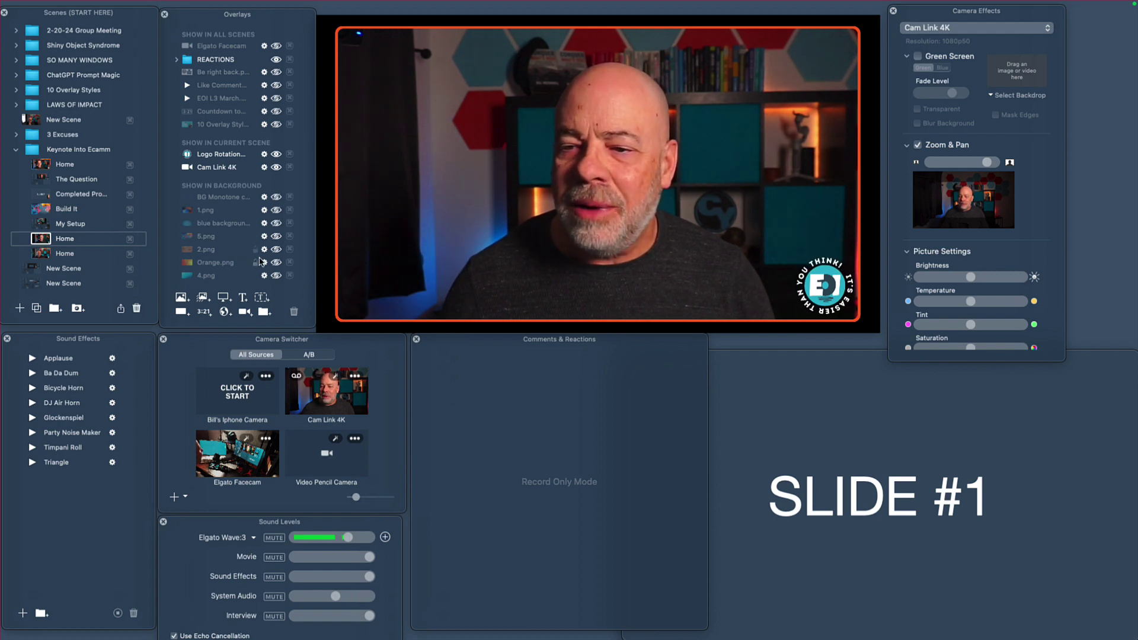
Show the 5.png ink-splash background around the Cam Link 4K camera frame
{"action": "left_click", "coordinate": [275, 237]}
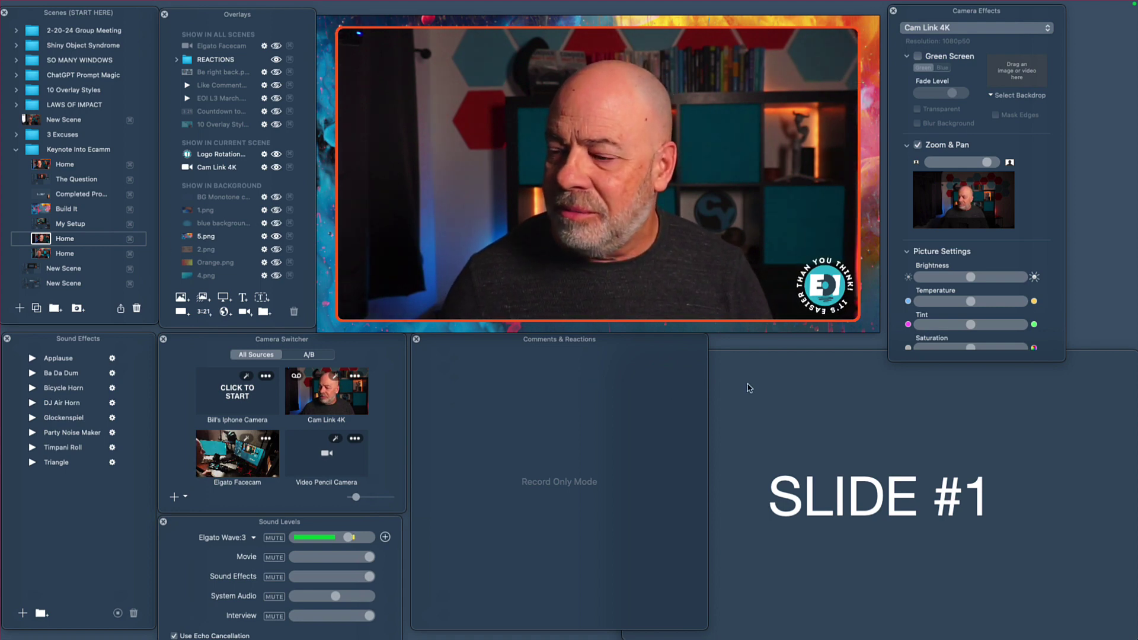
Drag the Dummy slideshow window left, beside the Home scene preview
{"action": "left_click_drag", "start_coordinate": [717, 360], "coordinate": [511, 361]}
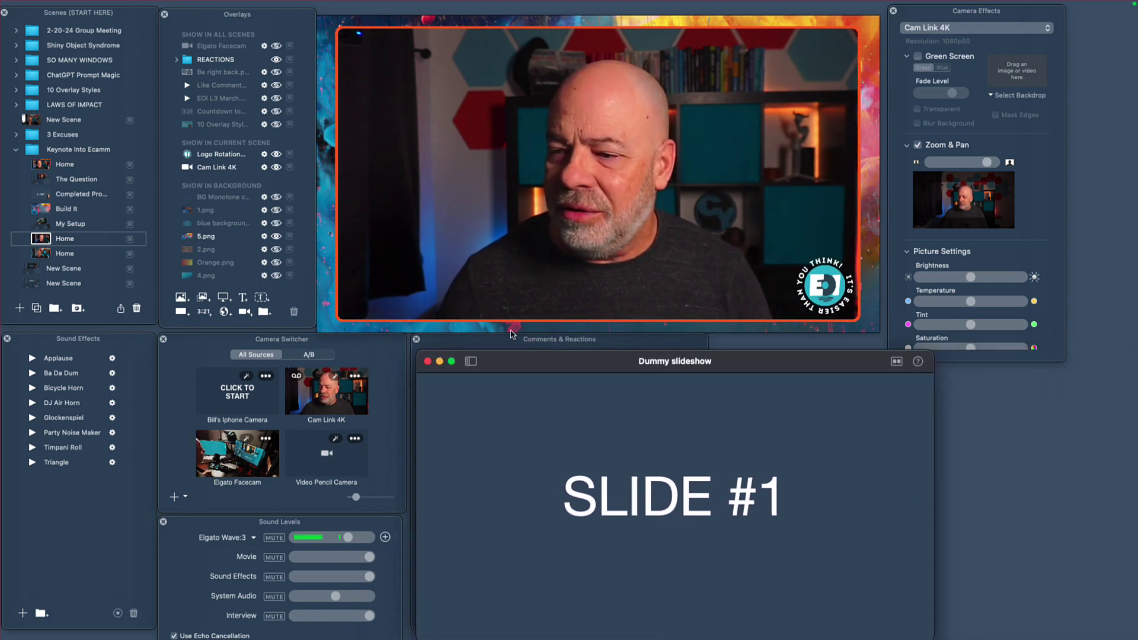